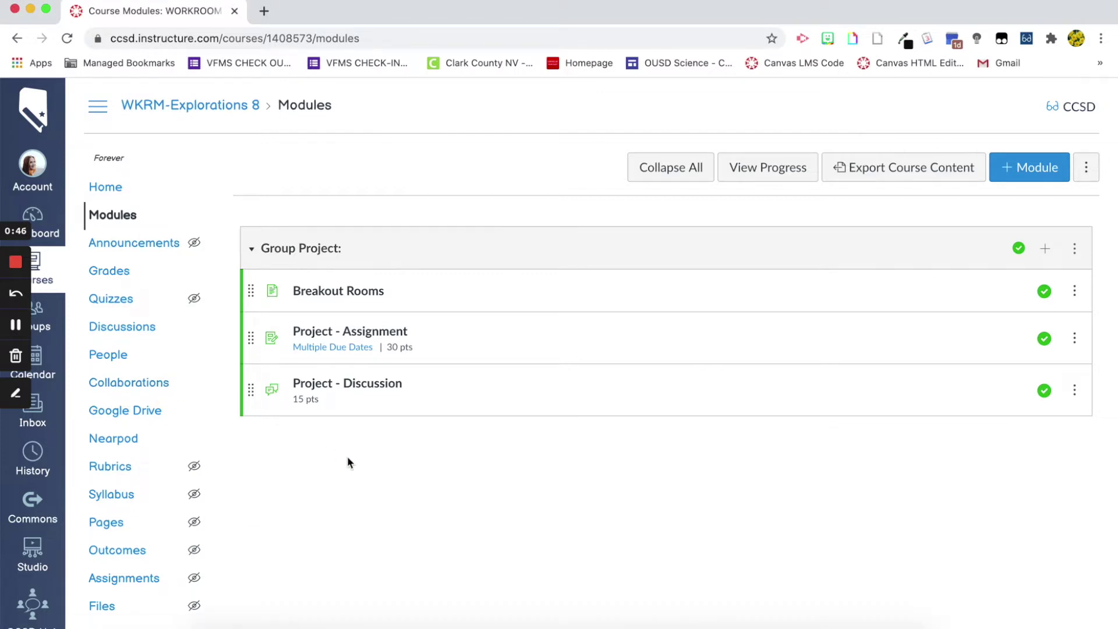
Open Breakout Rooms in the Group Project module to show its ten numbered room tiles
left_click(340, 290)
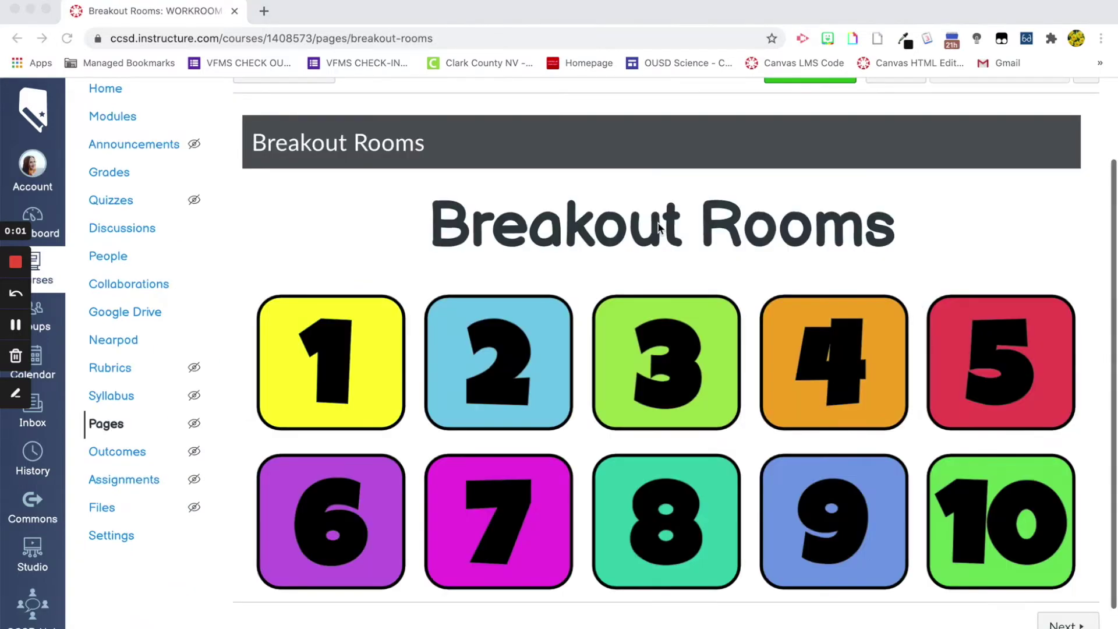
Launch breakout room 1's Google Meet call, then return to the Group Project module list
scroll(658, 227, "down", 1)
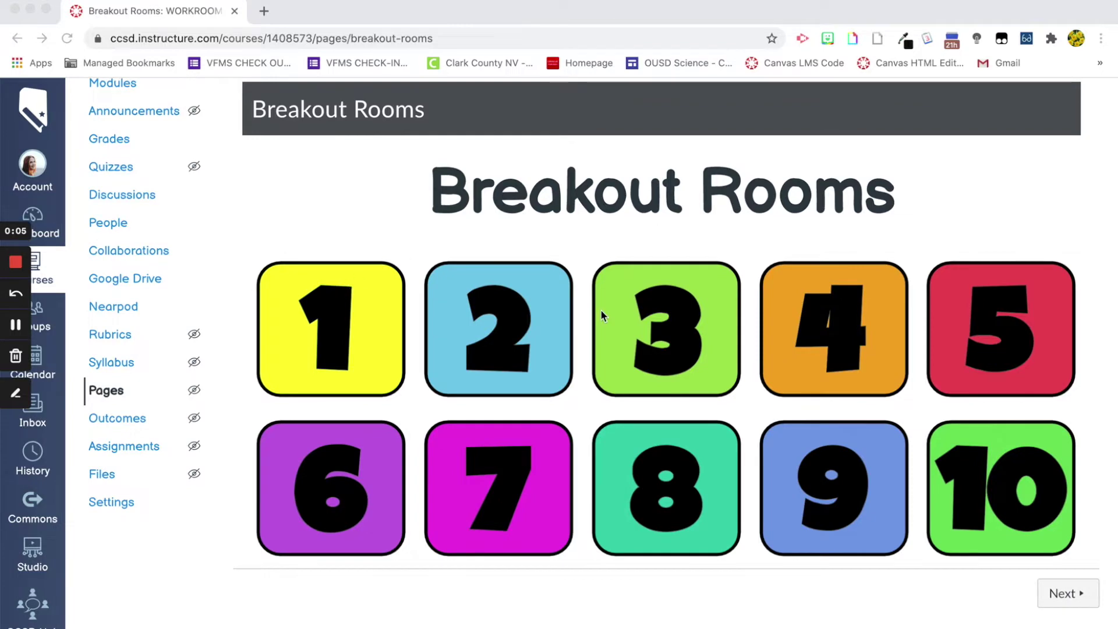
left_click(305, 302)
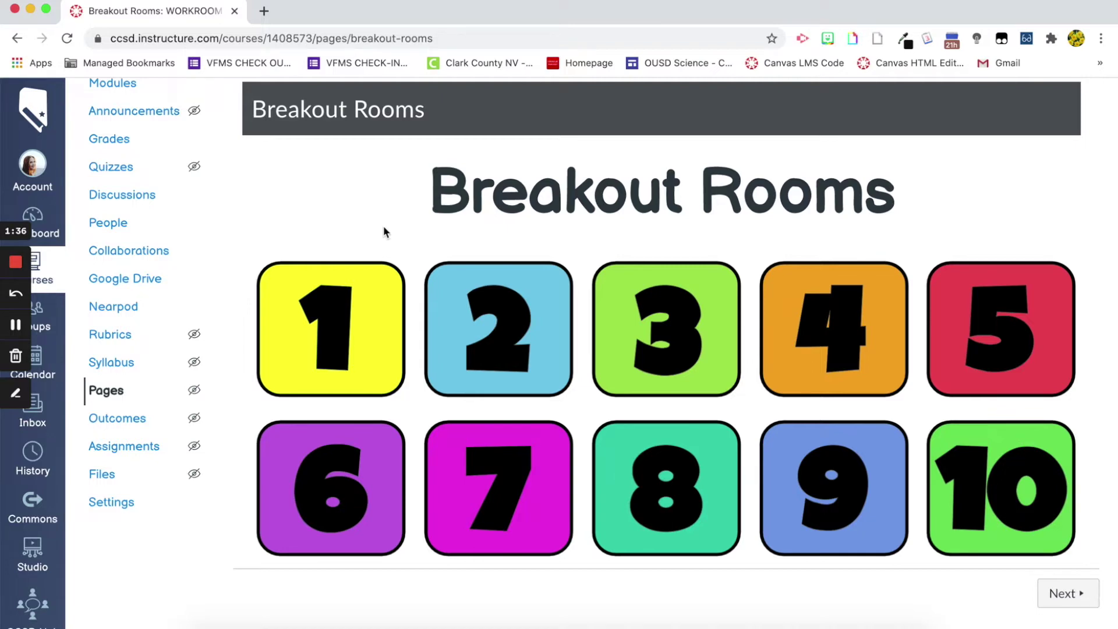
scroll(384, 227, "up", 3)
scroll(383, 227, "down", 3)
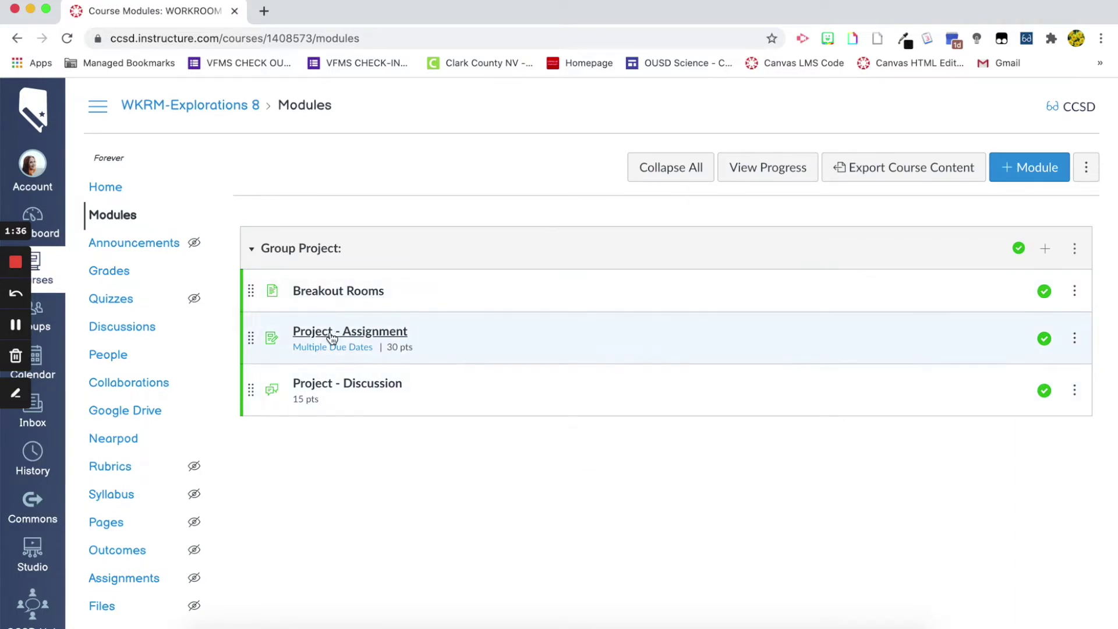
Open Project - Assignment and follow its 'Google Slides Presentation!' link to the template copy page
left_click(330, 338)
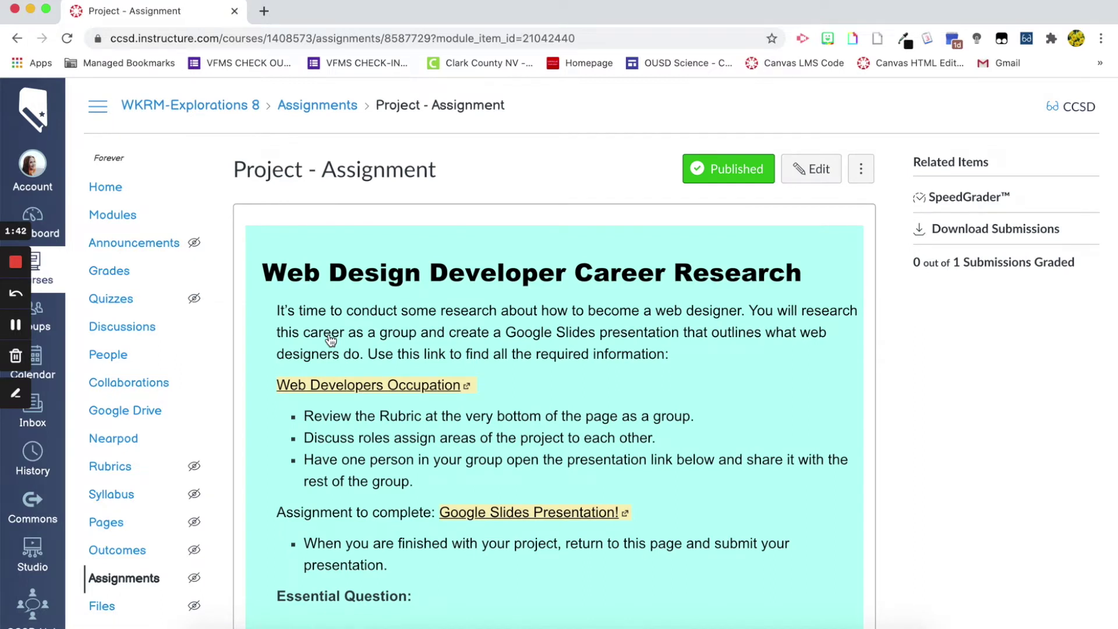
scroll(483, 384, "down", 1)
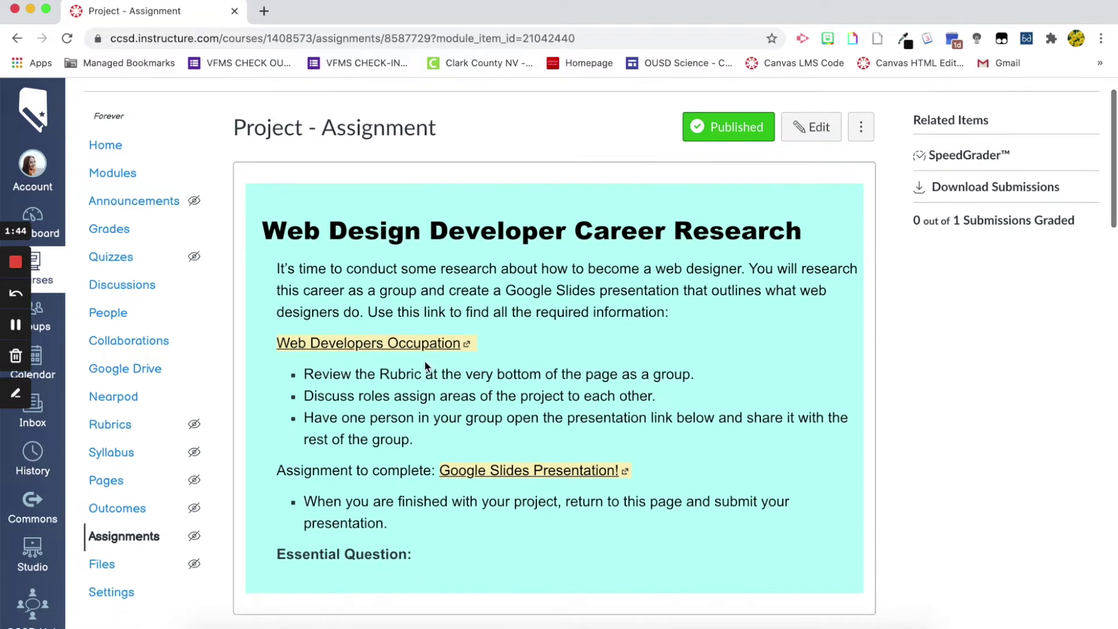
scroll(392, 348, "down", 1)
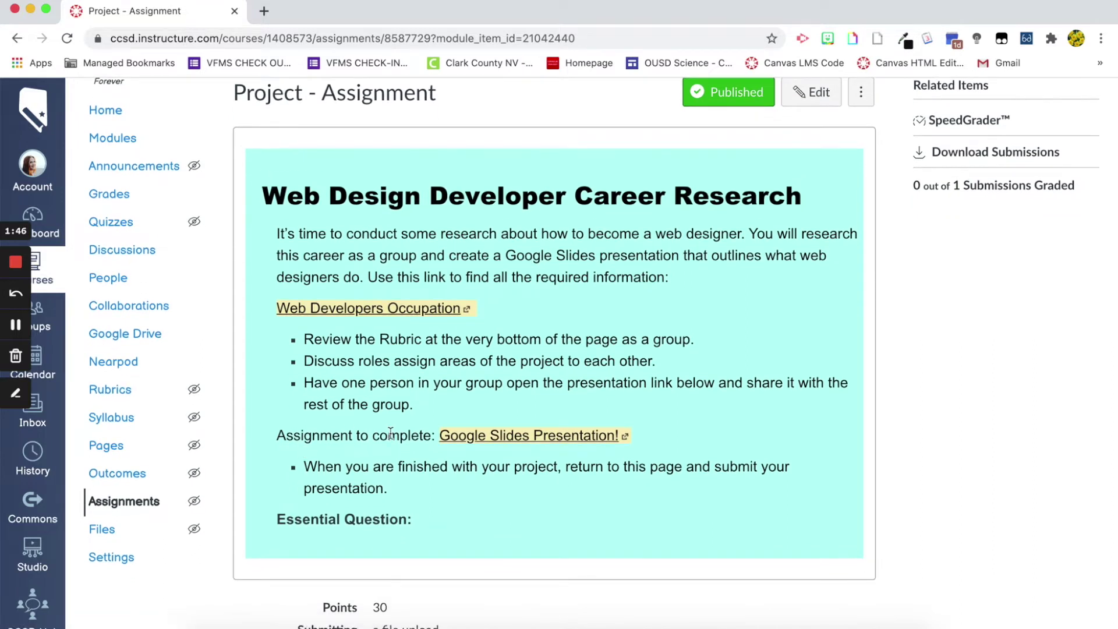
scroll(511, 445, "down", 1)
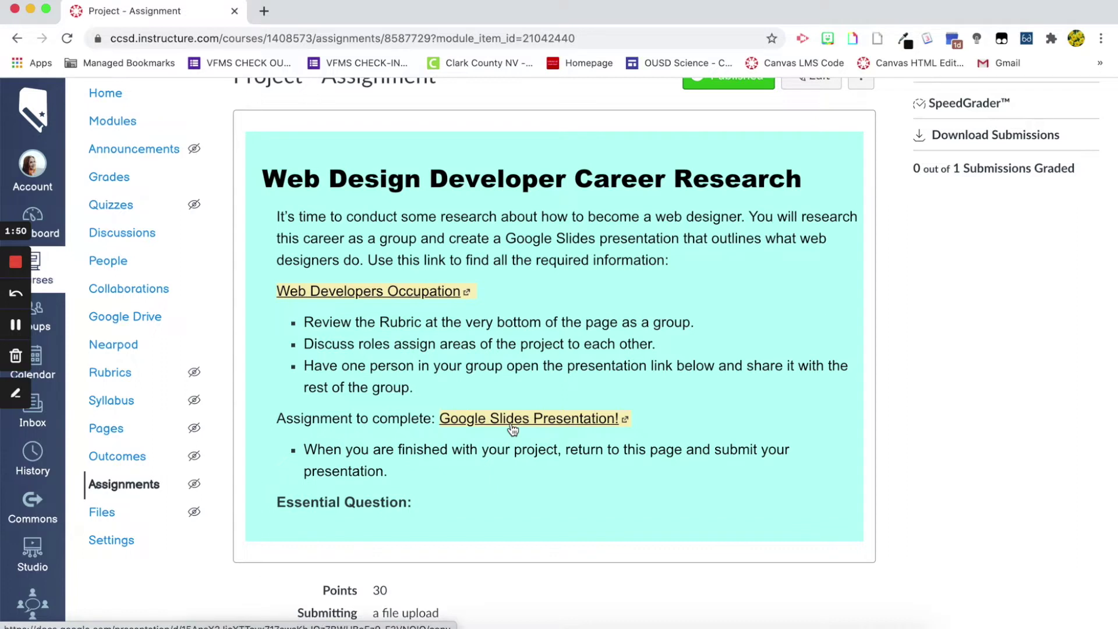
left_click(512, 428)
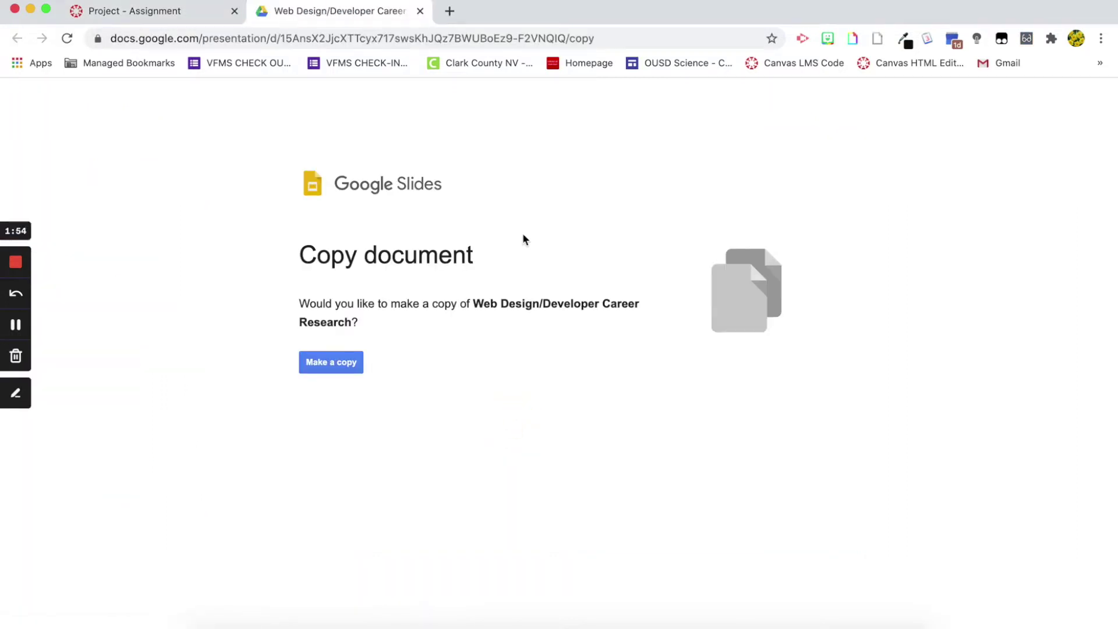
Highlight 'copy' at the end of the template's URL, then return to the Project - Assignment tab
left_click(597, 38)
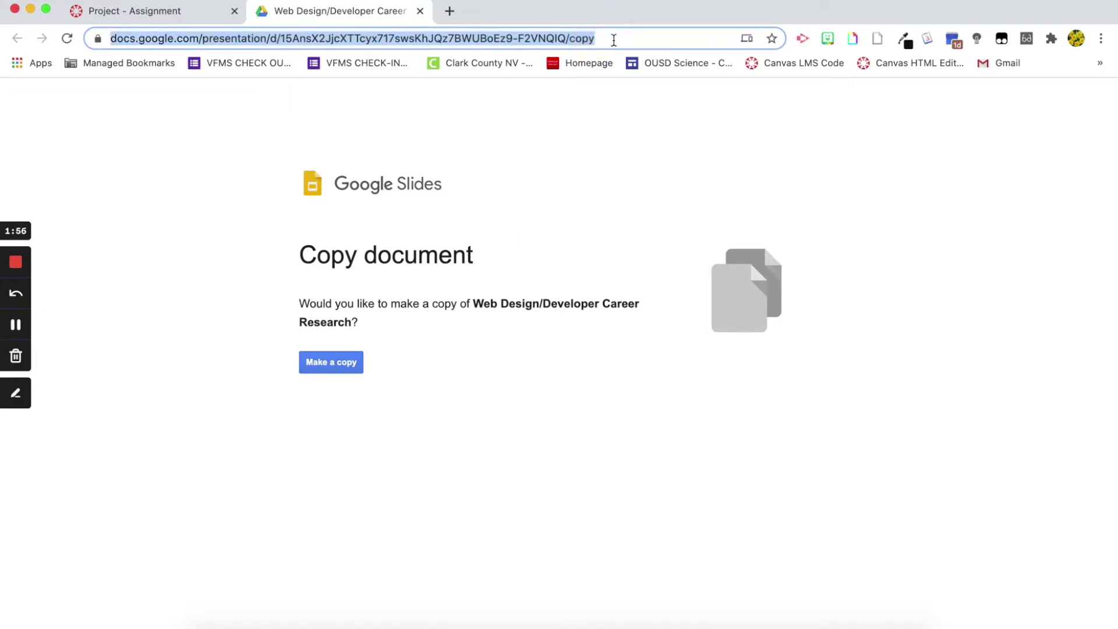
left_click(613, 39)
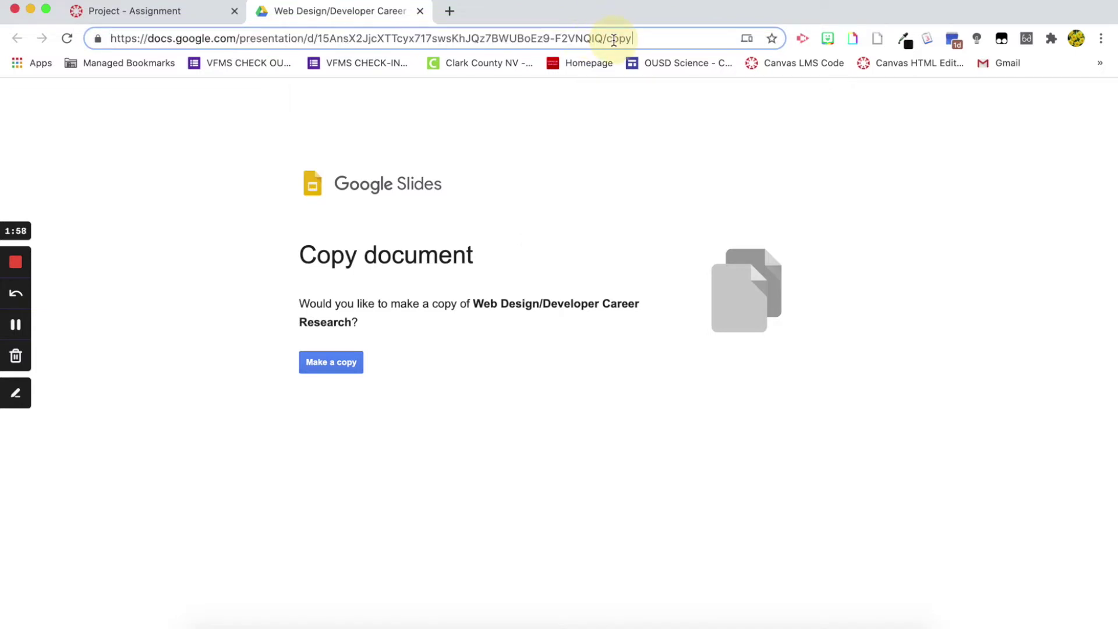
left_click_drag(605, 38, 640, 39)
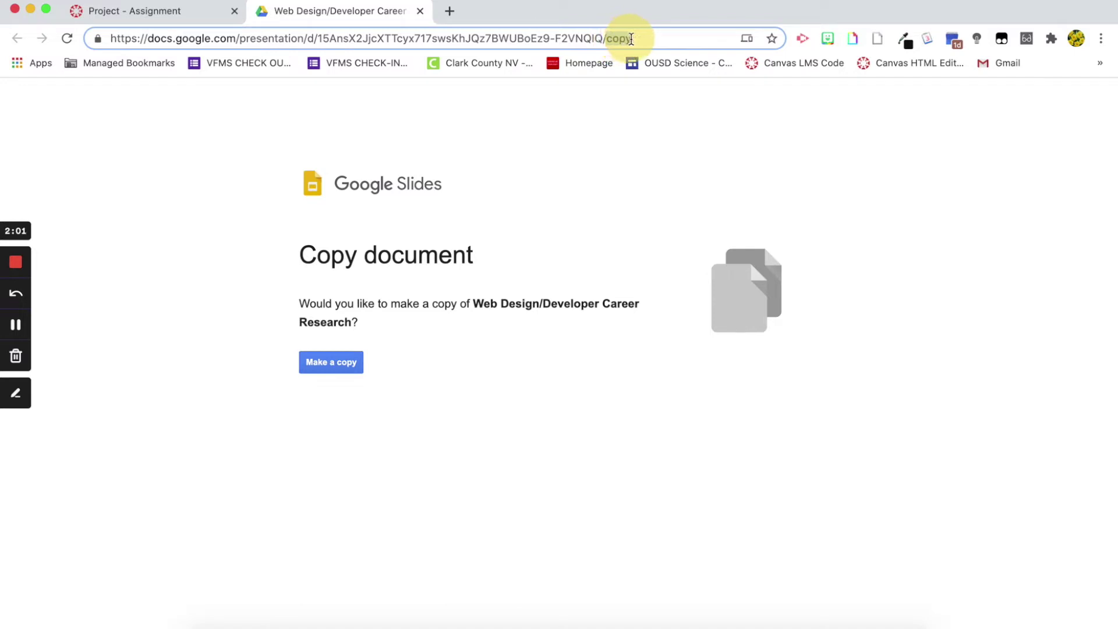
left_click(724, 208)
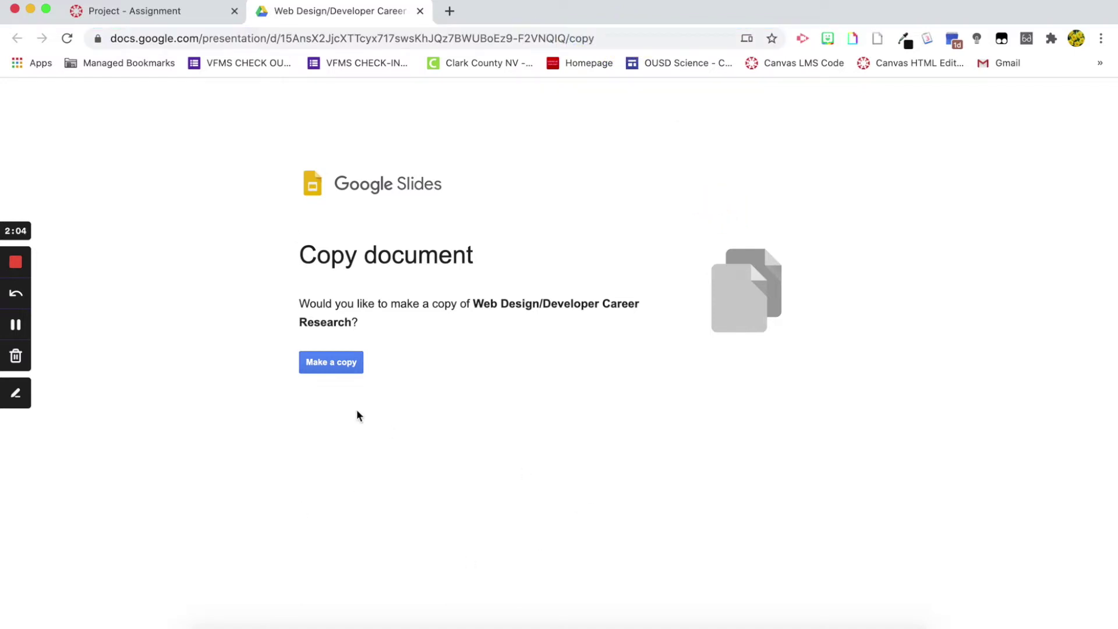
left_click(149, 13)
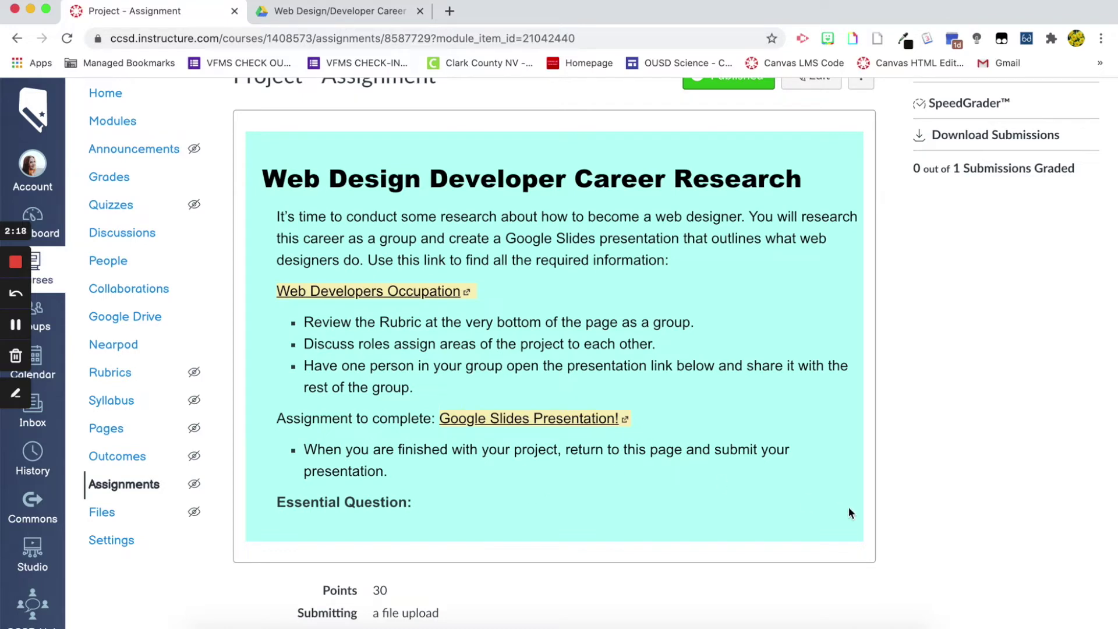
Edit Project - Assignment and zoom in on its Group Assignment setting using the Group Project set
scroll(848, 507, "down", 3)
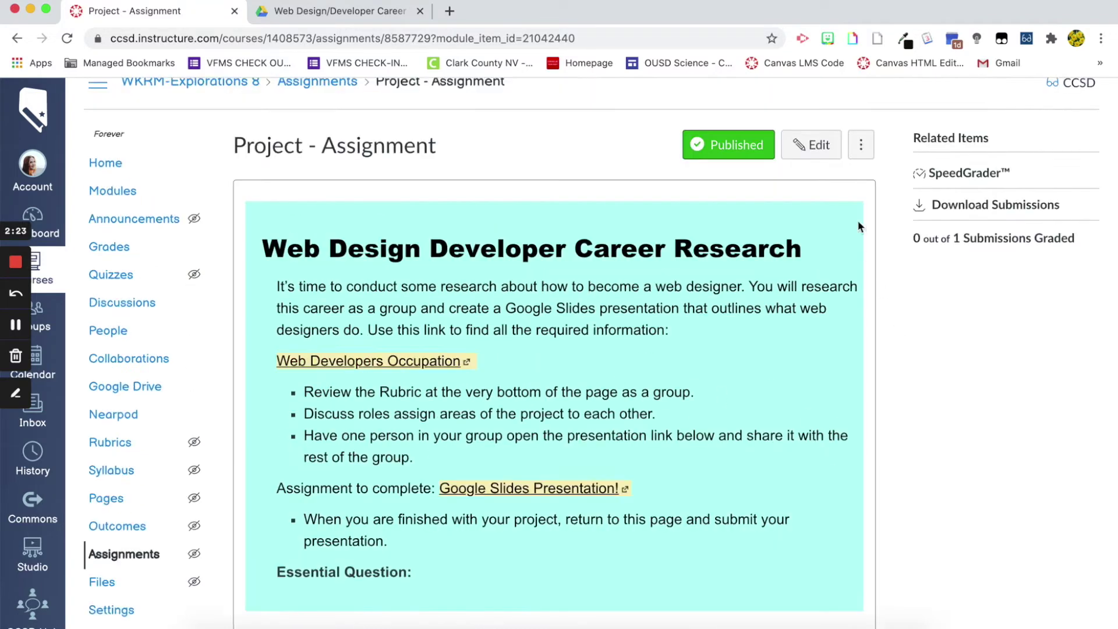
left_click(812, 145)
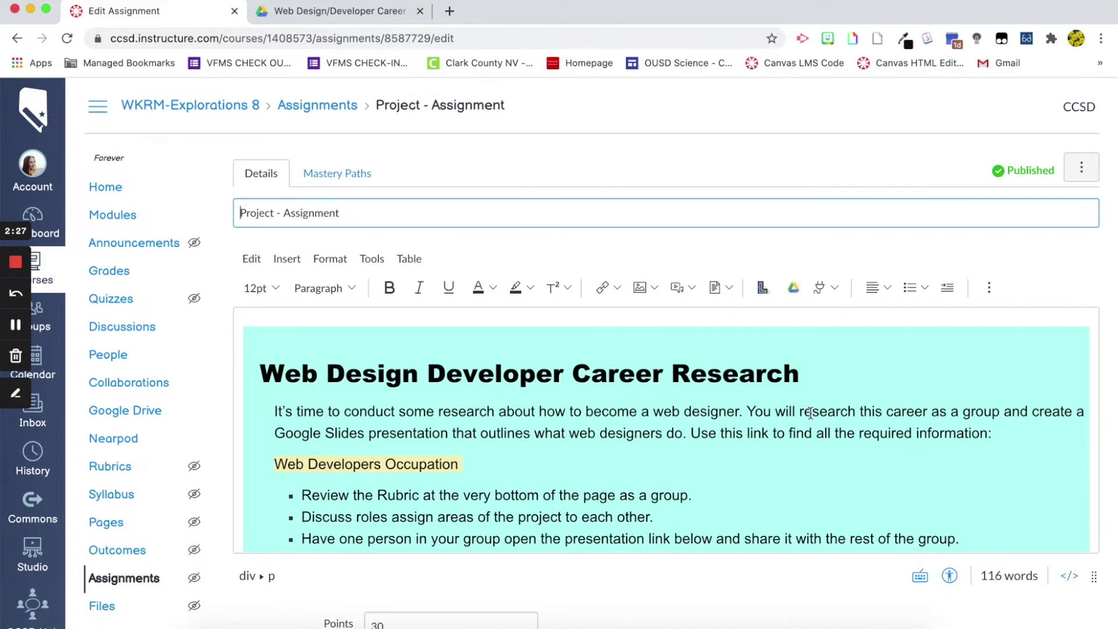
scroll(810, 412, "down", 5)
scroll(804, 553, "down", 3)
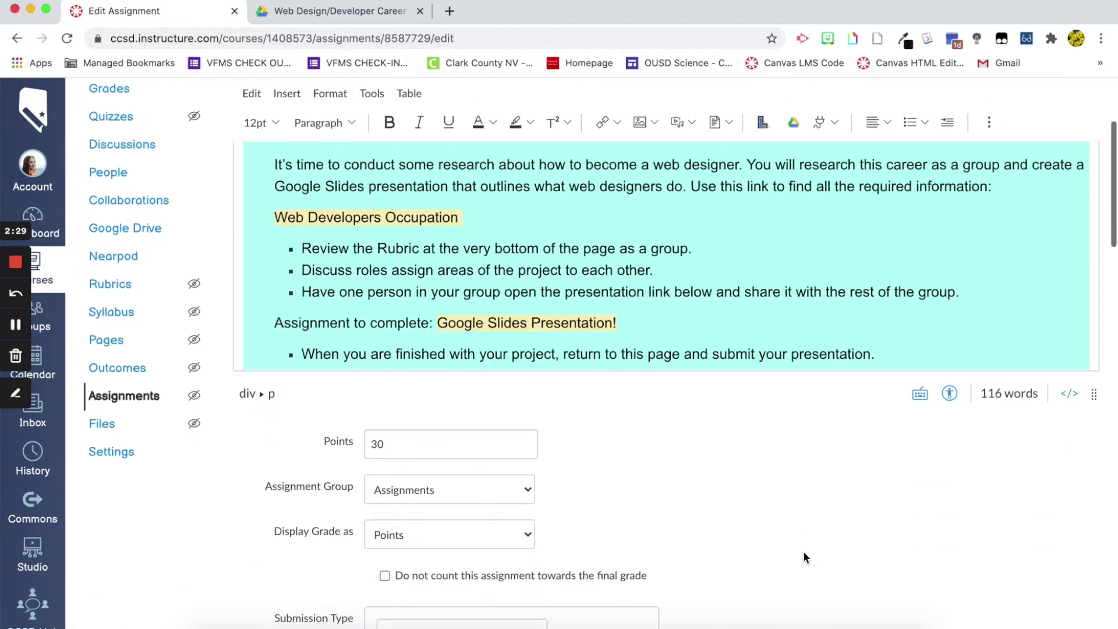
scroll(804, 557, "down", 5)
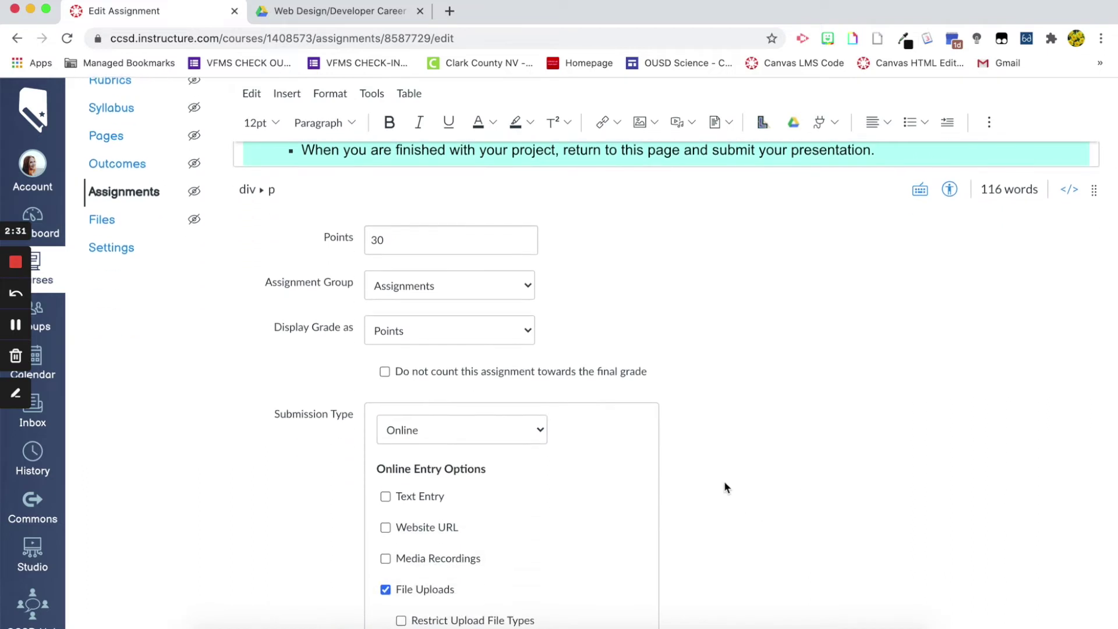
scroll(724, 481, "down", 3)
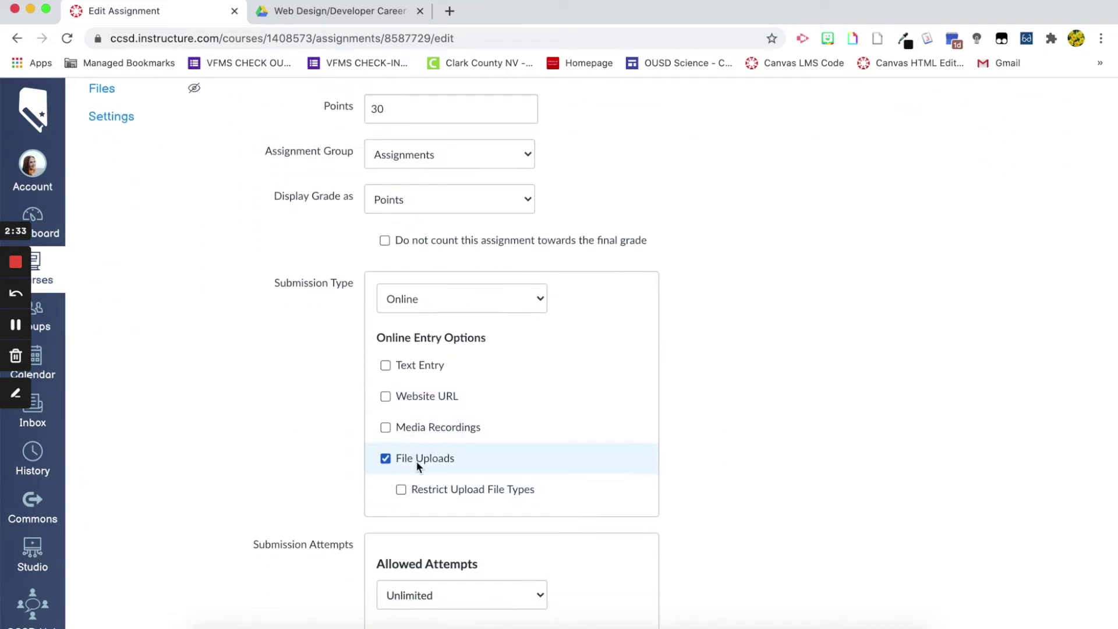
scroll(415, 460, "down", 7)
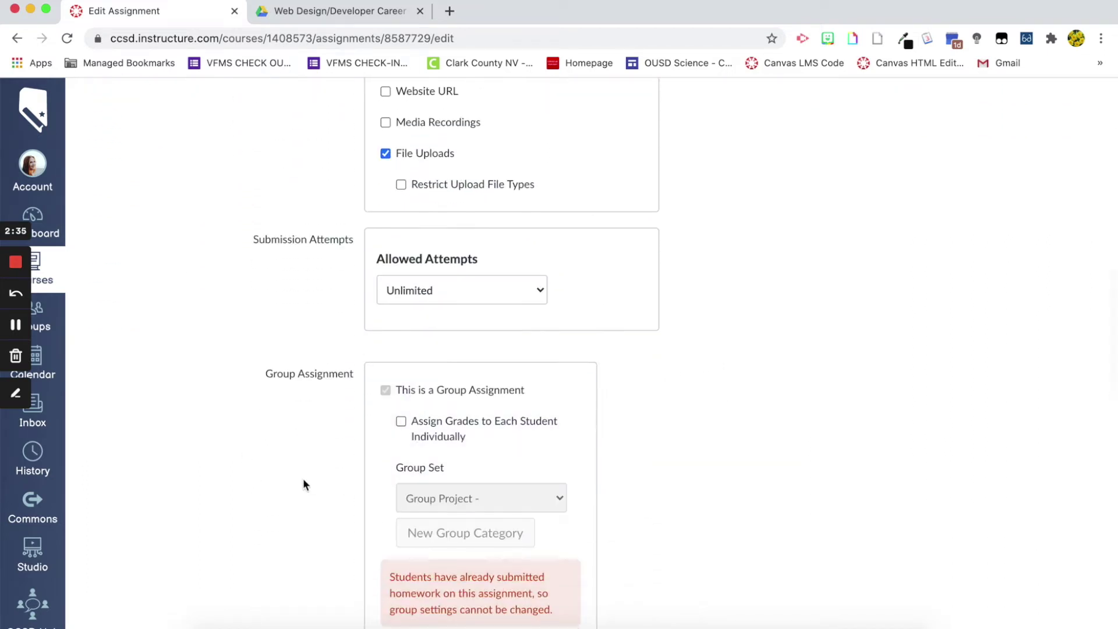
key("super+equal")
key("super+equal")
key("super+equal")
key("super+equal")
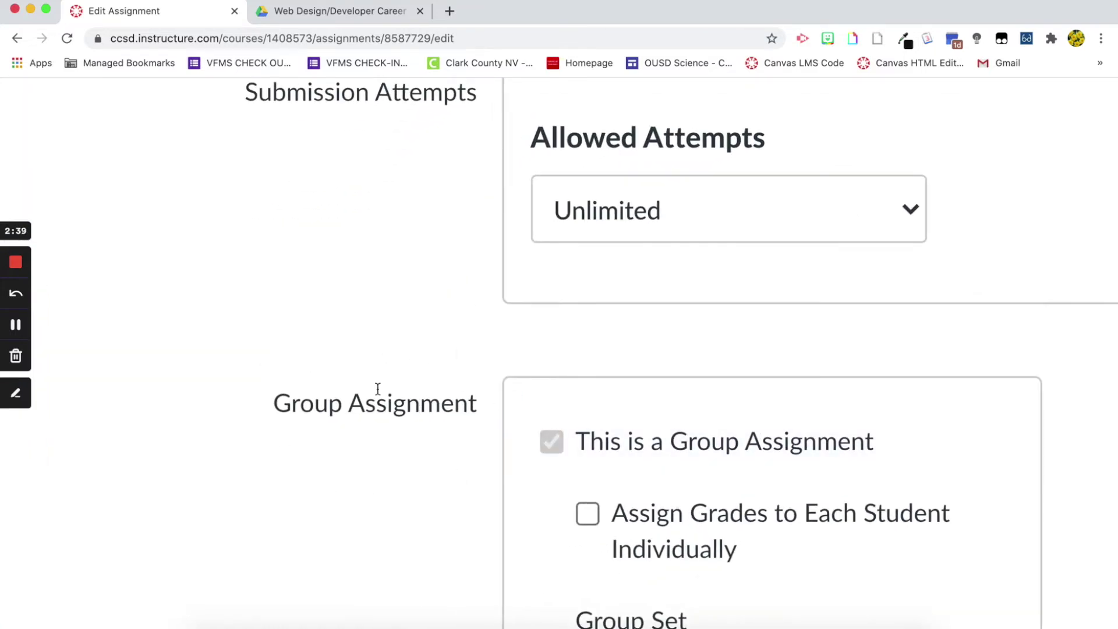
scroll(481, 496, "down", 4)
scroll(481, 497, "right", 2)
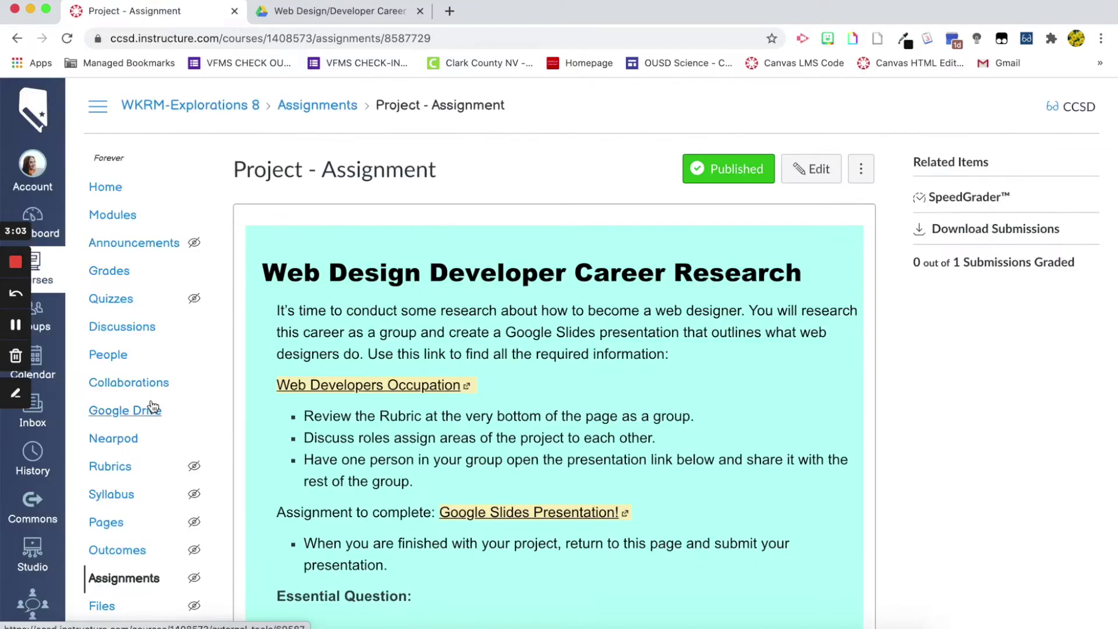
From People, start a new group set named 'Web Design -' with self sign-up allowed
left_click(117, 356)
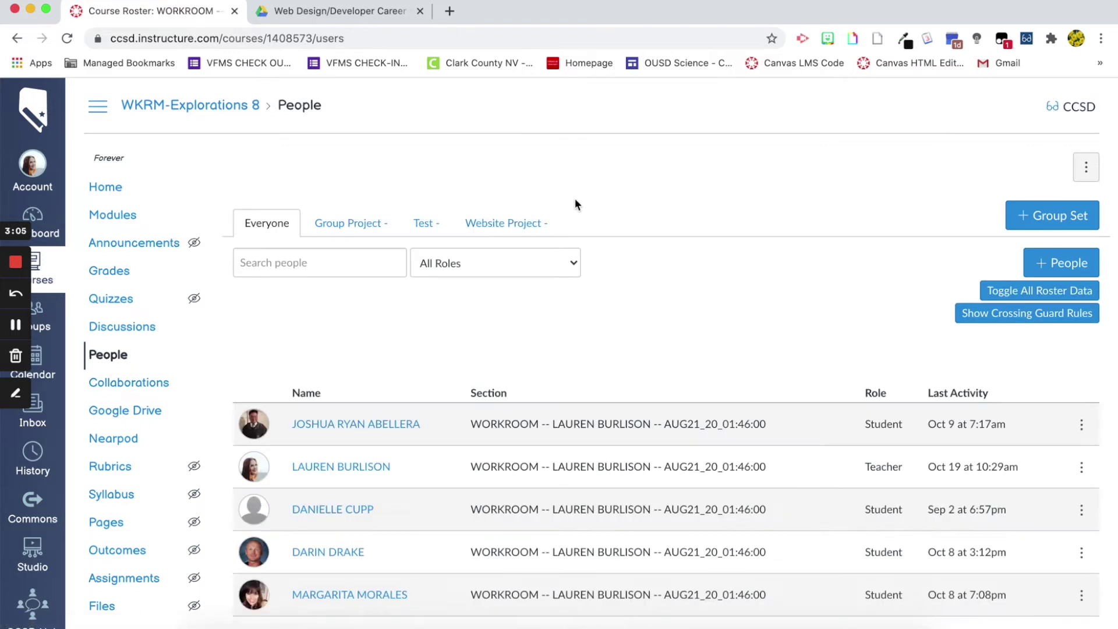
left_click(1060, 221)
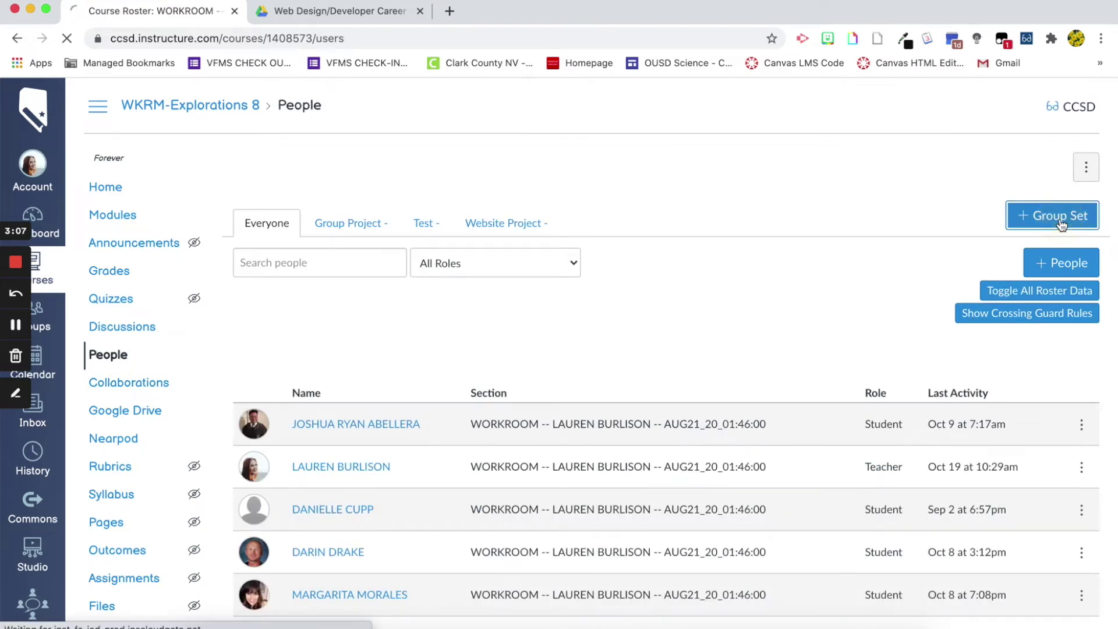
left_click(540, 209)
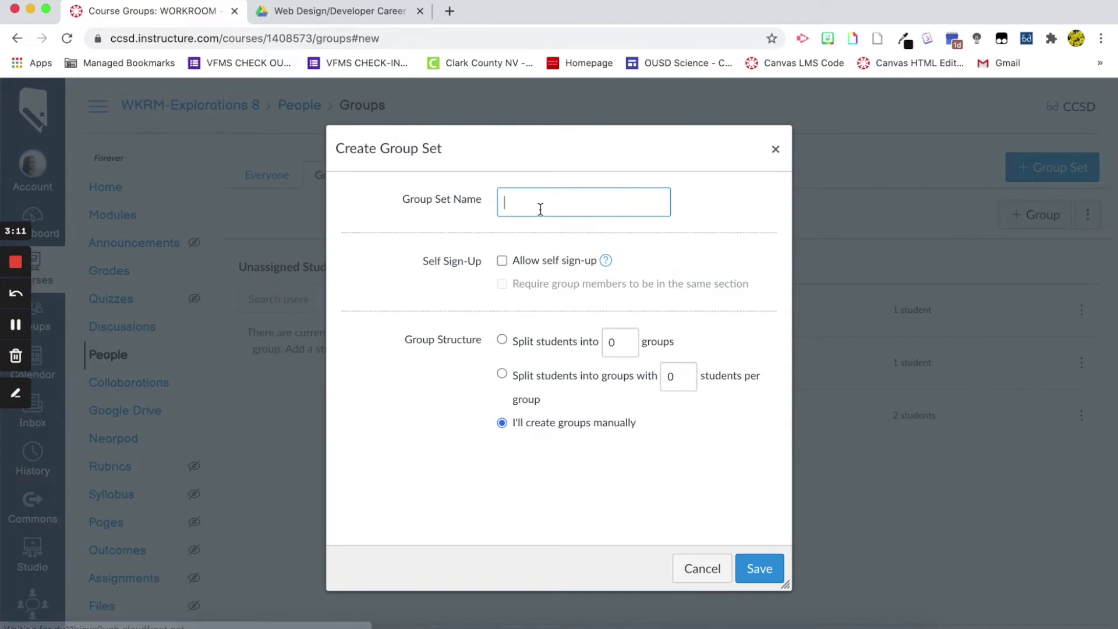
type("Web")
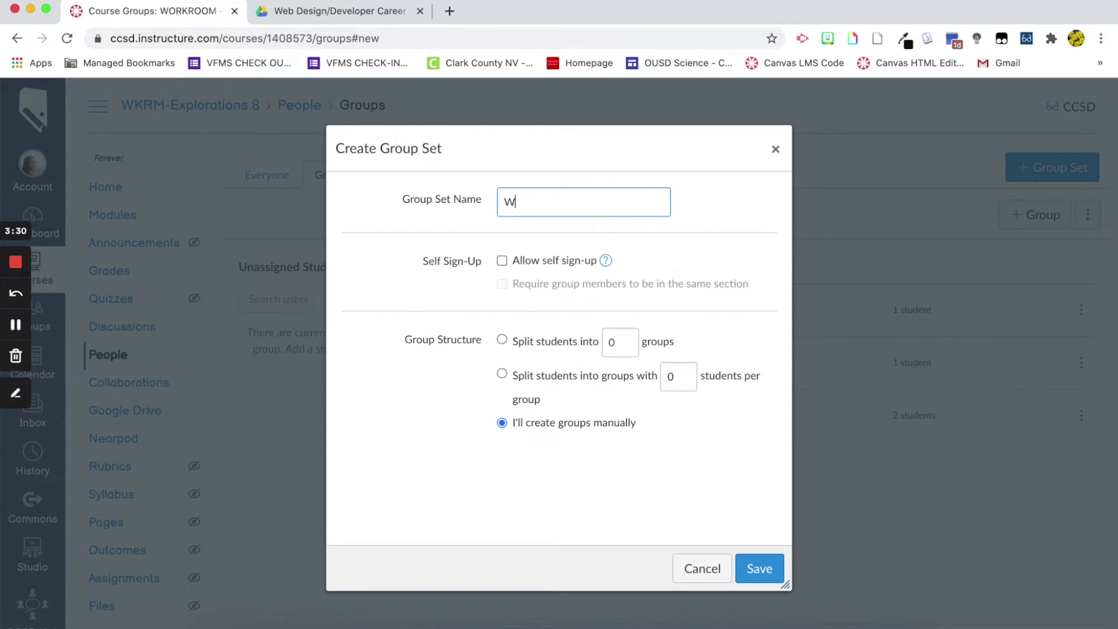
type(" Design")
type("-")
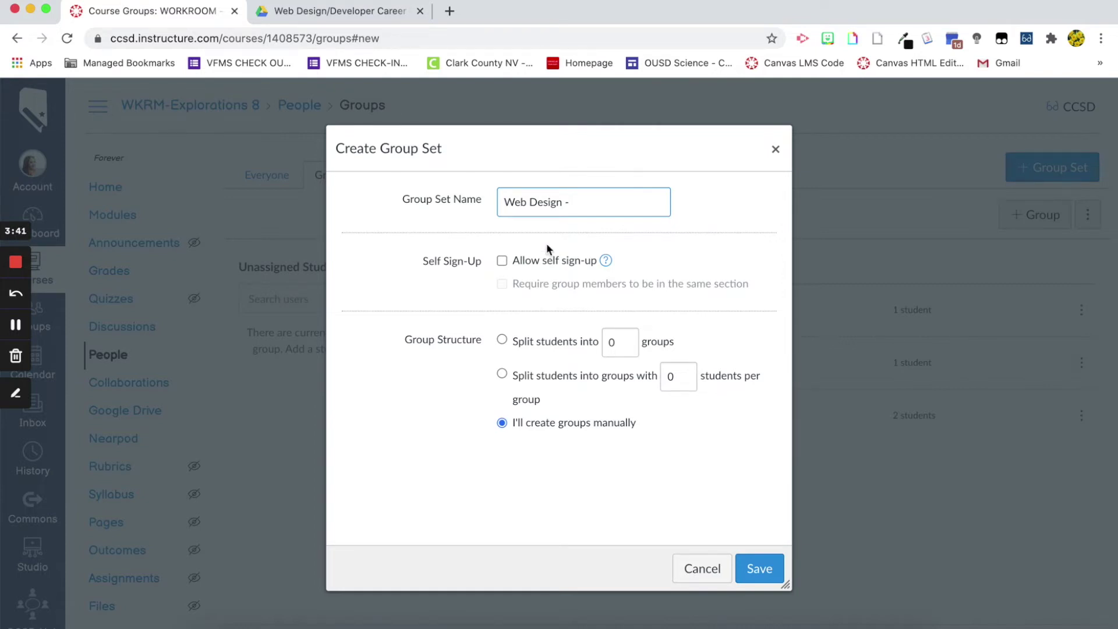
left_click(467, 287)
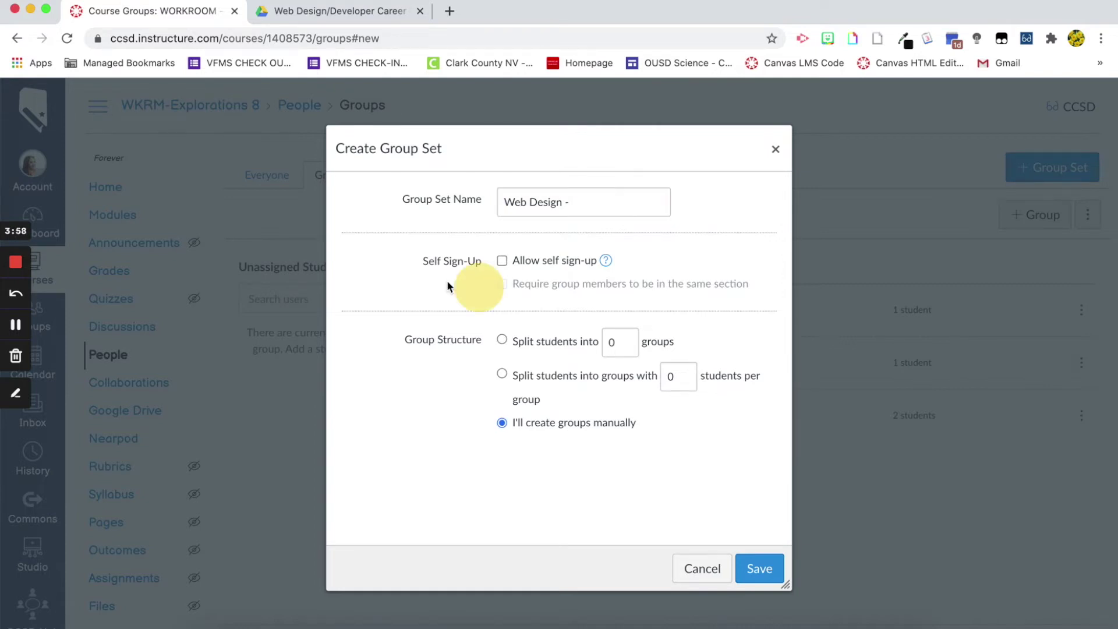
left_click(504, 262)
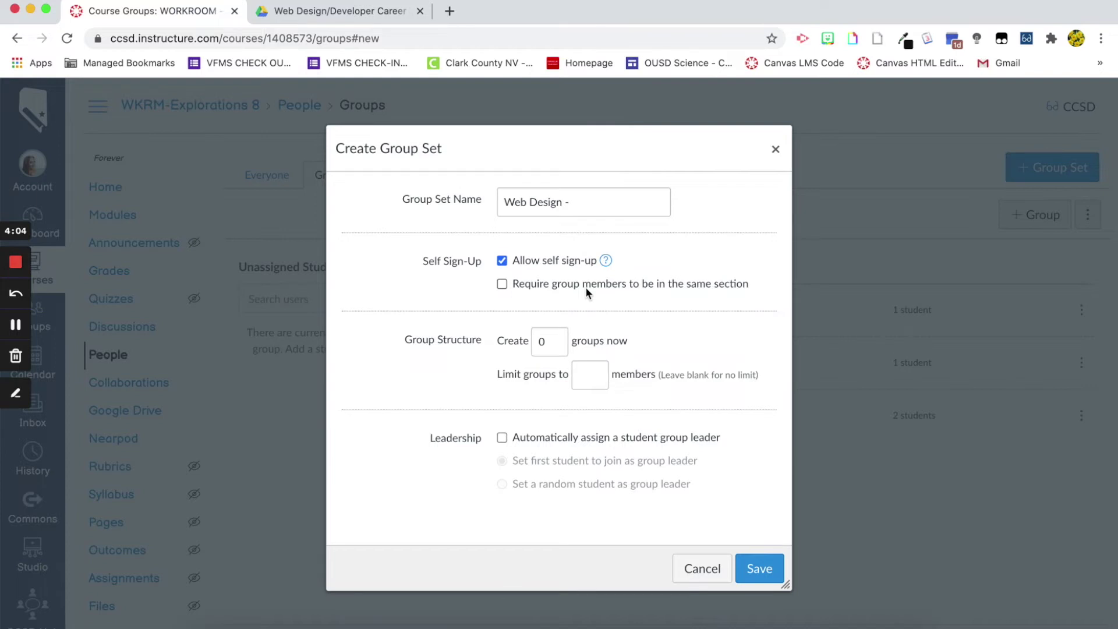
Turn self sign-up off, split students into groups of 5, and require same-section members
left_click(502, 261)
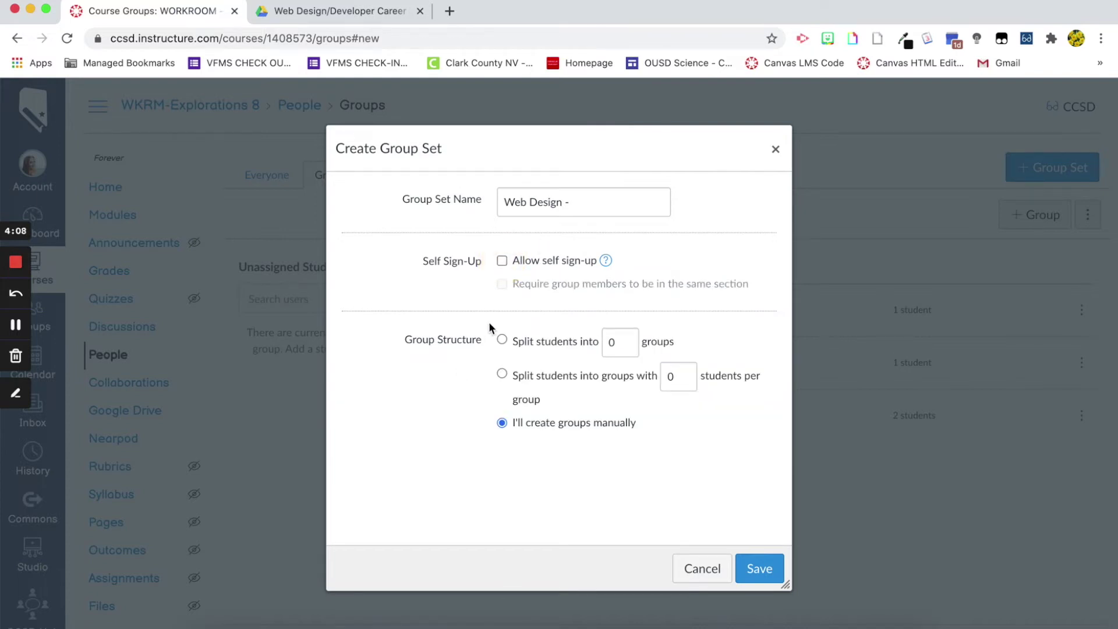
left_click(548, 376)
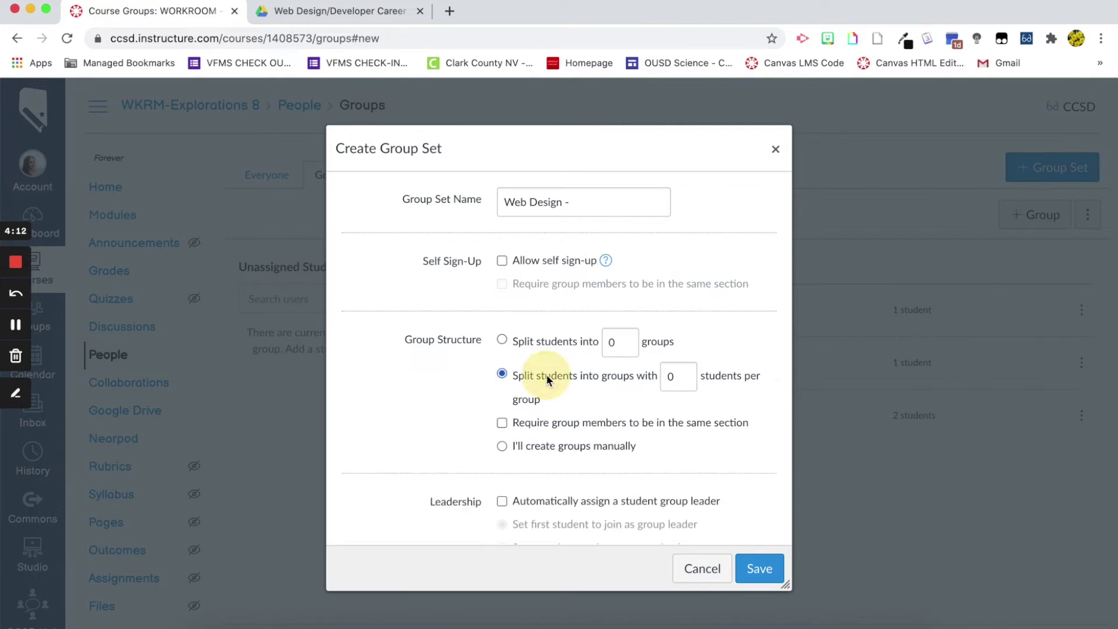
triple_click(684, 373)
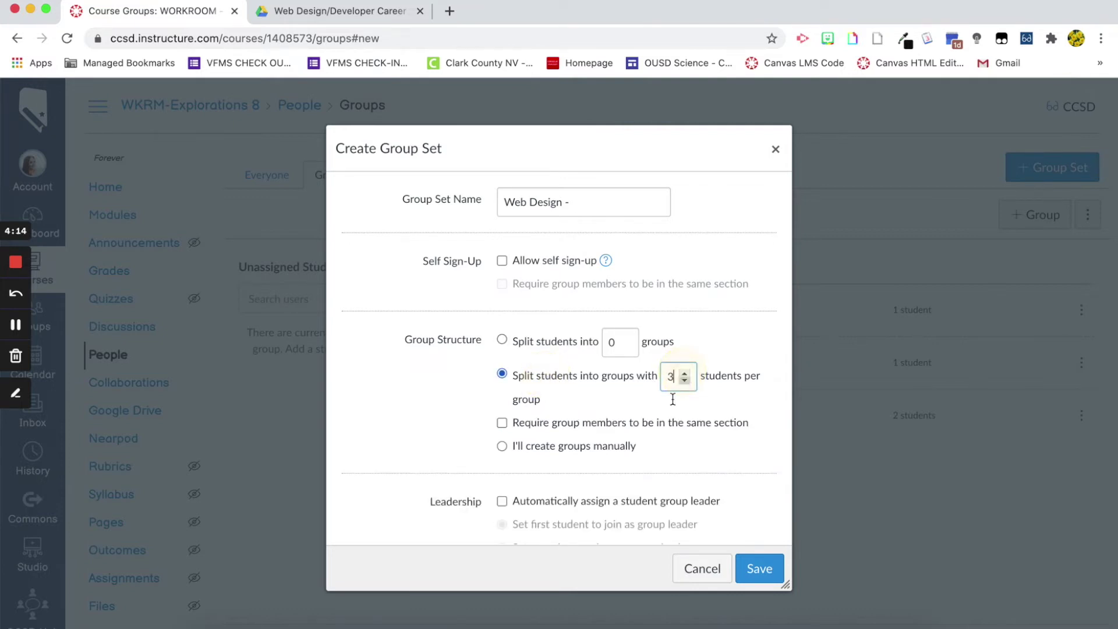
left_click(684, 373)
left_click(684, 373)
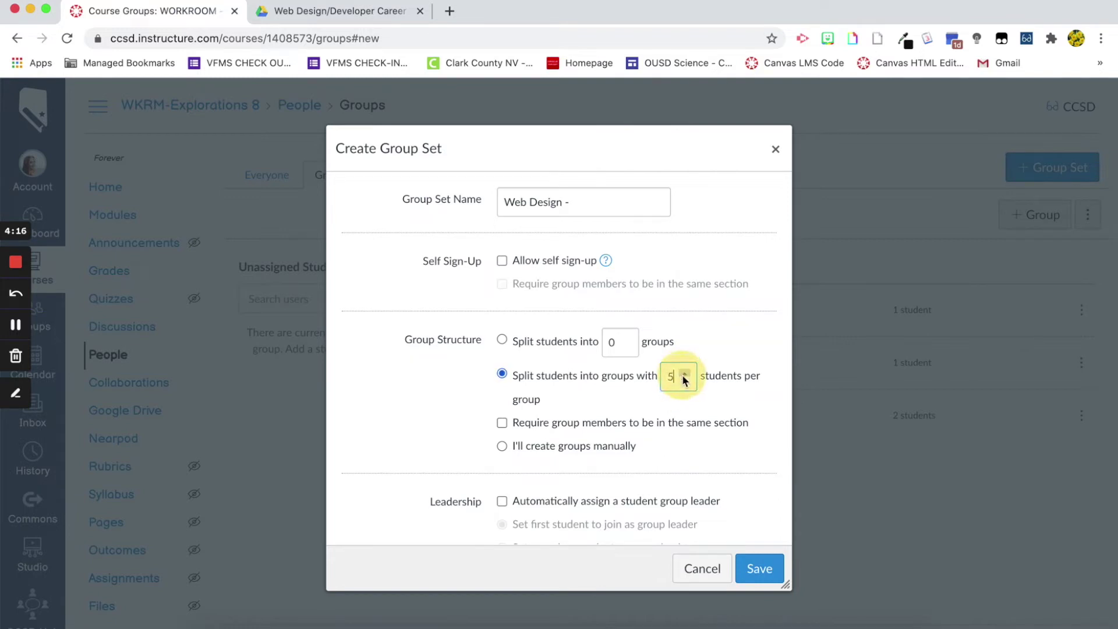
left_click(699, 343)
left_click(508, 376)
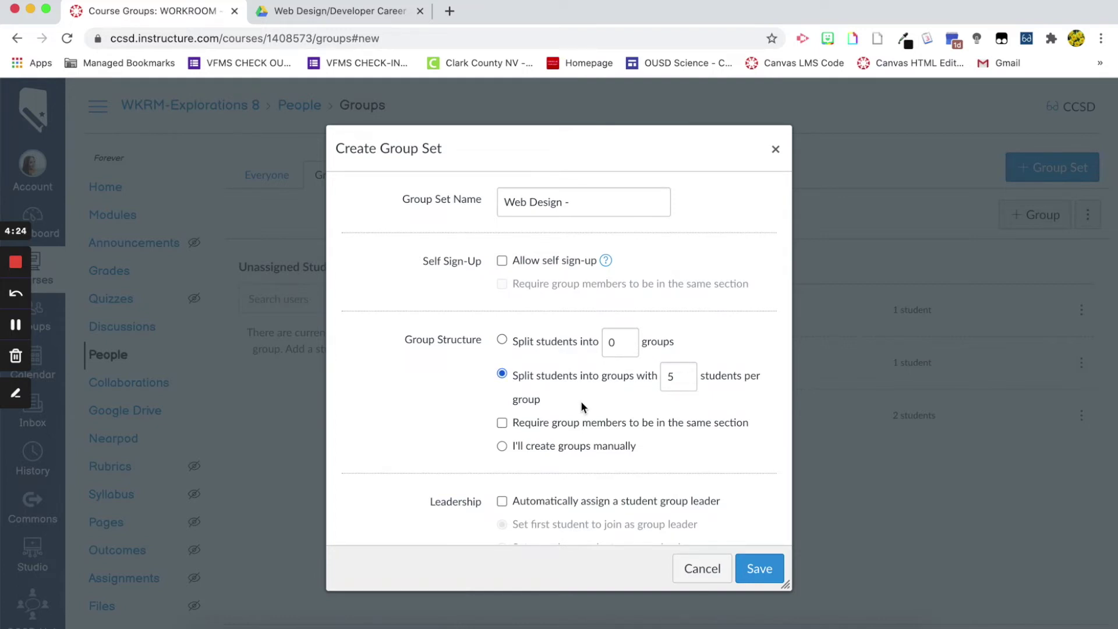
left_click(502, 425)
Leave automatic group leader assignment off and save the group set
scroll(662, 441, "down", 1)
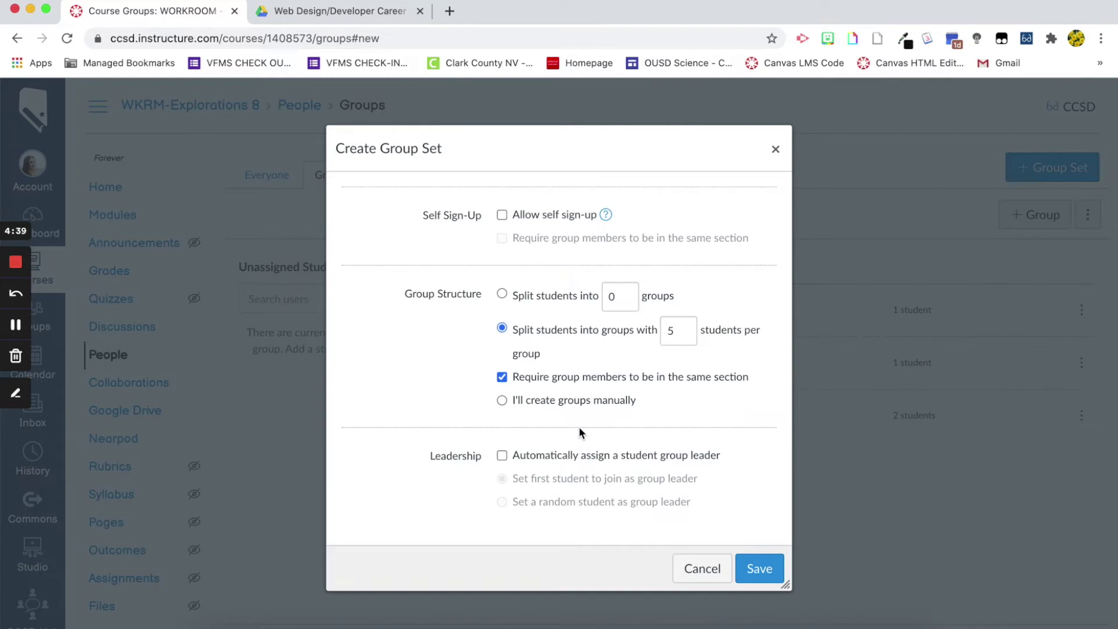
scroll(516, 411, "up", 1)
scroll(574, 416, "down", 1)
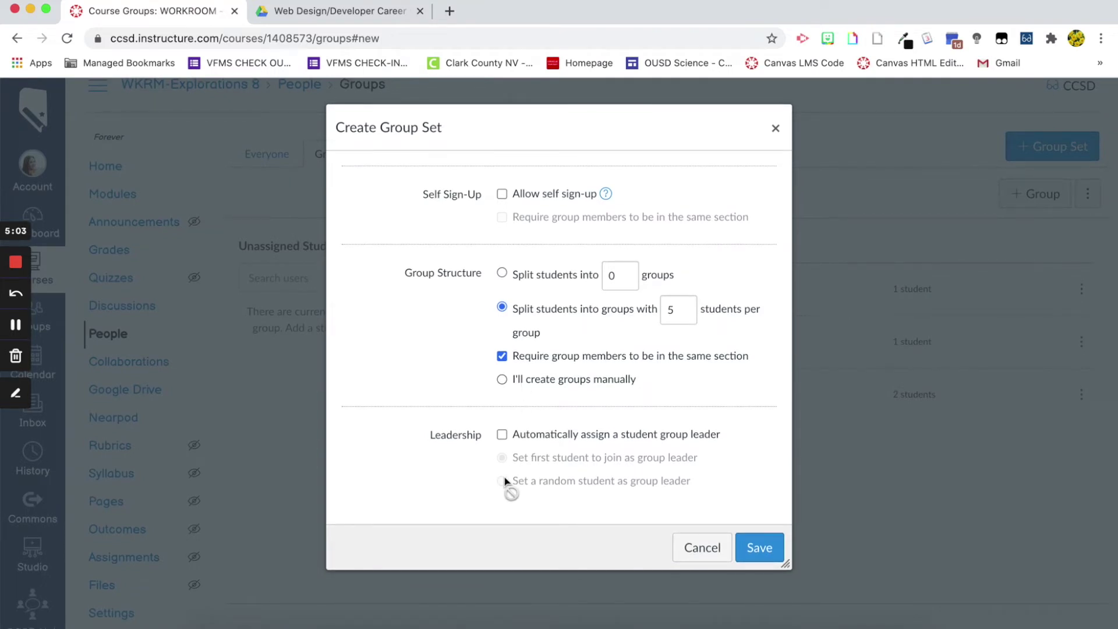
left_click(502, 436)
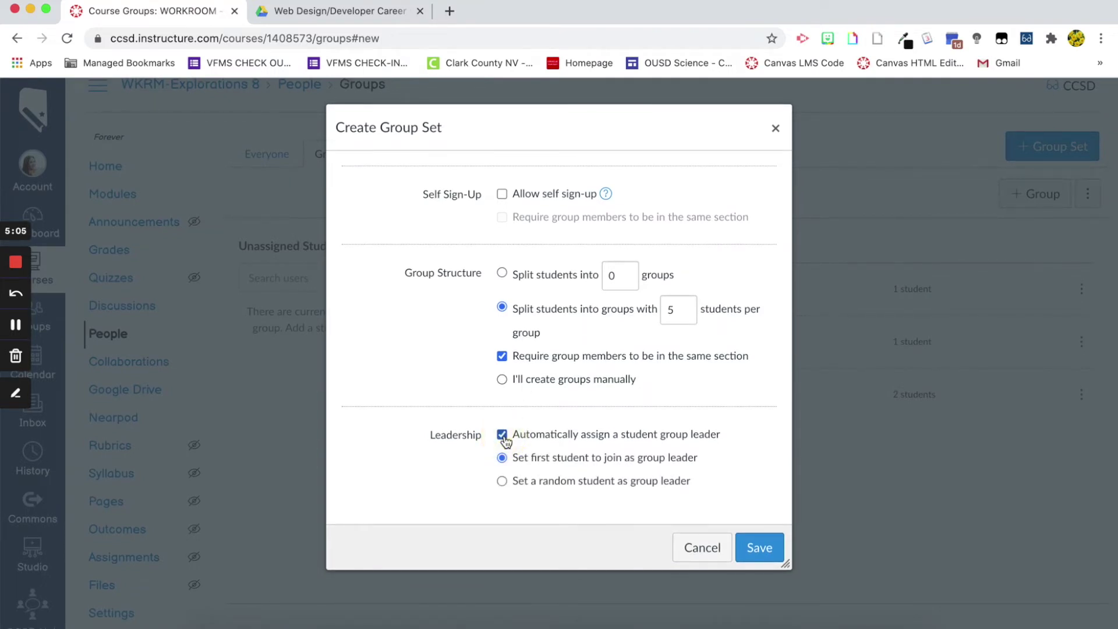
left_click(503, 438)
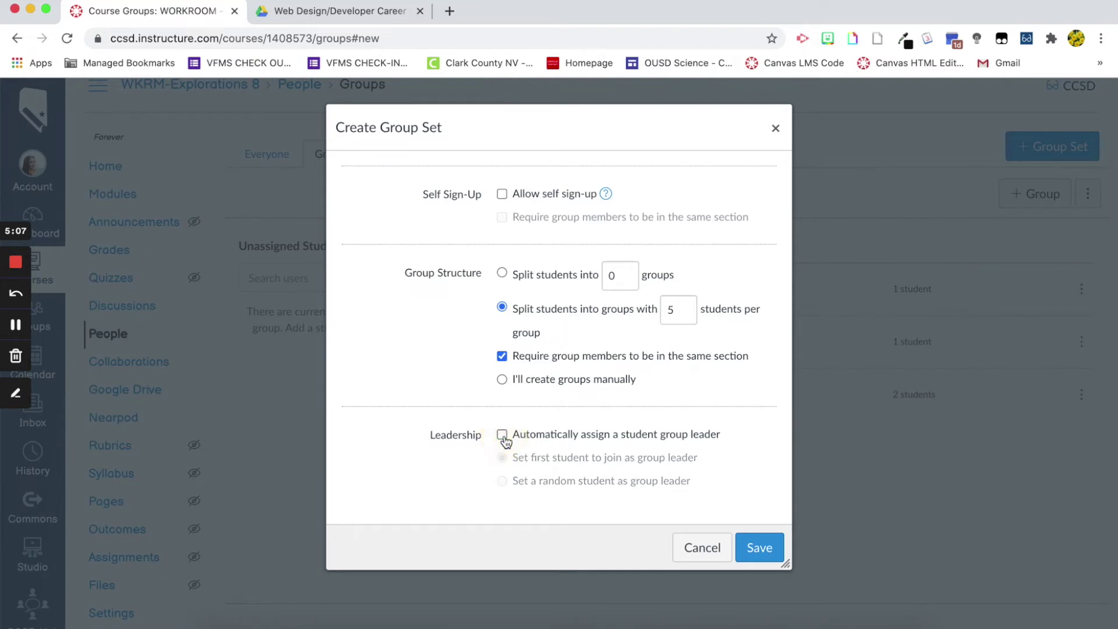
left_click(737, 505)
left_click(763, 549)
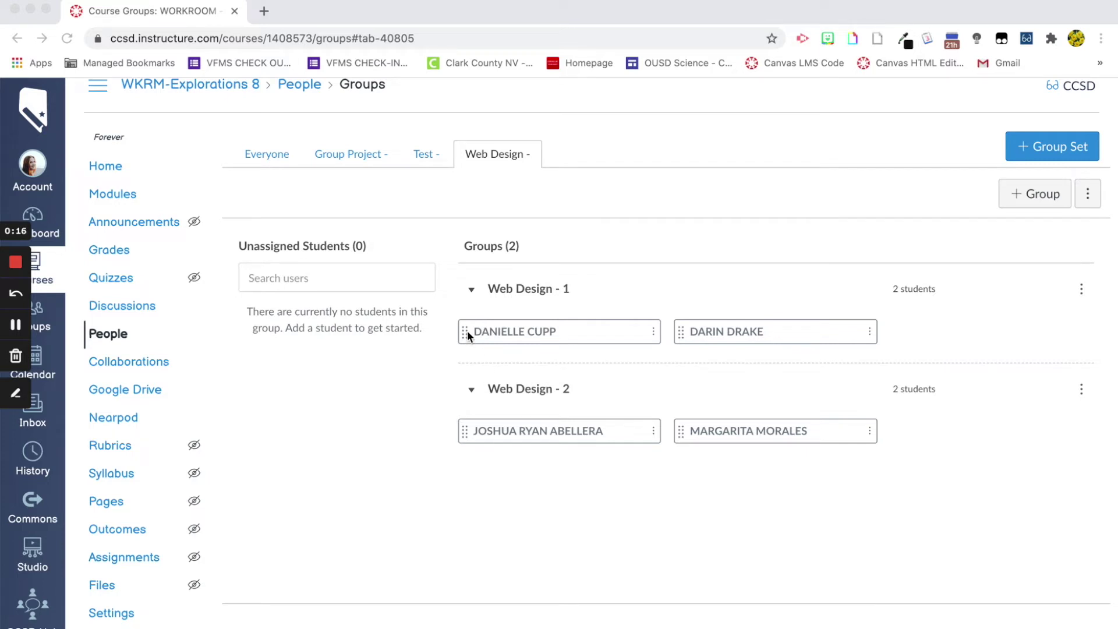
Swap one student each between Web Design - 1 and Web Design - 2 via the unassigned list
left_click_drag(464, 332, 314, 307)
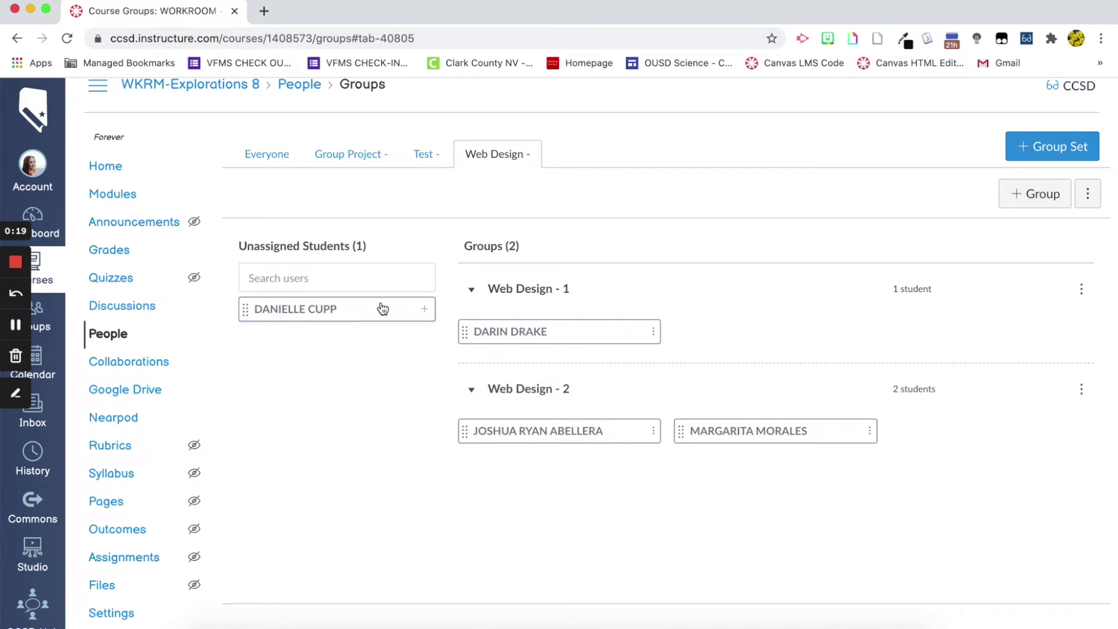
left_click_drag(464, 434, 671, 336)
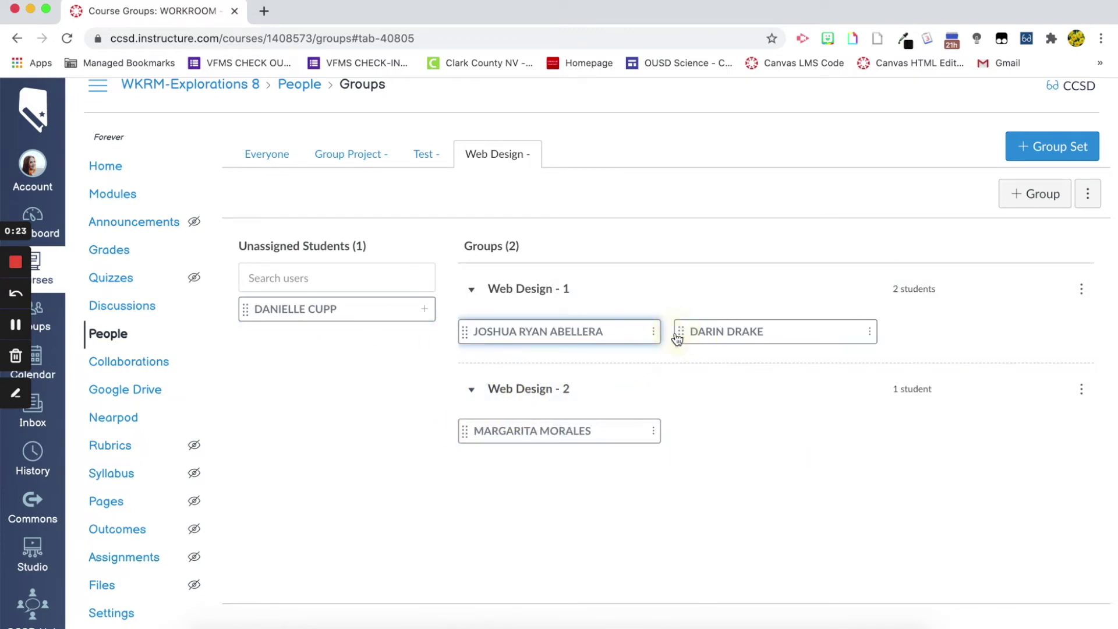
left_click_drag(245, 309, 718, 450)
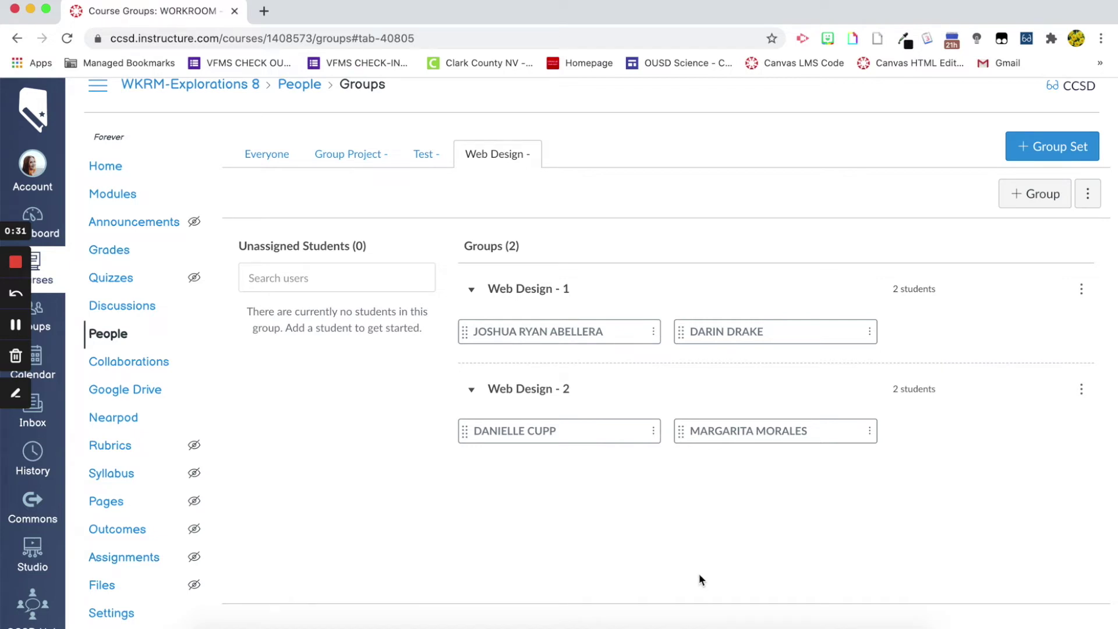
Go to the Web Design - 1 group homepage and open its Announcements list
left_click(1082, 290)
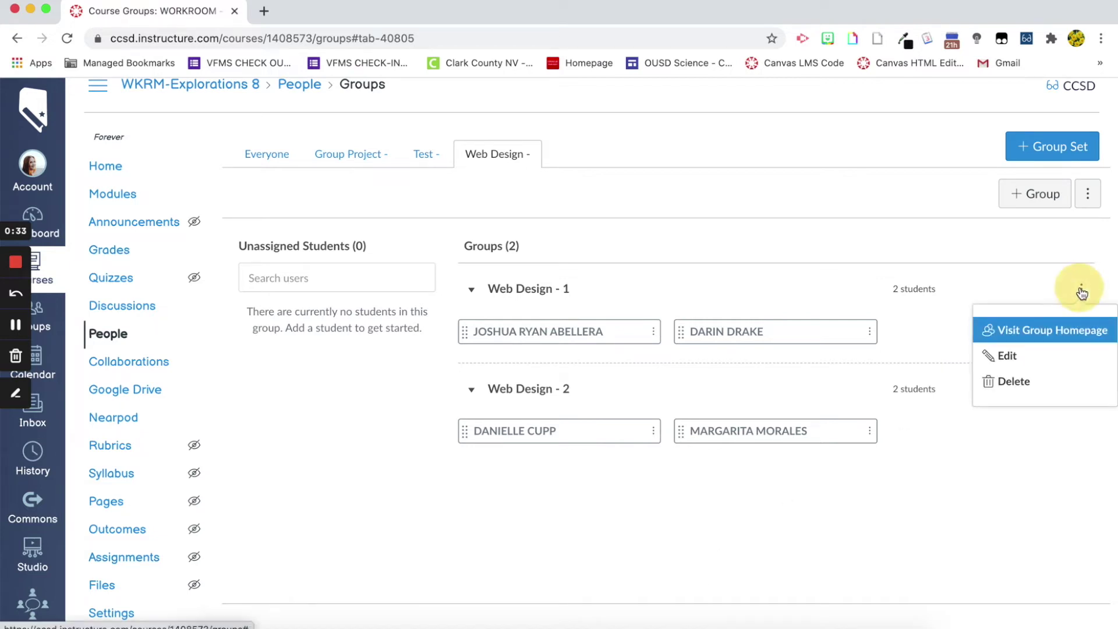
left_click(1056, 330)
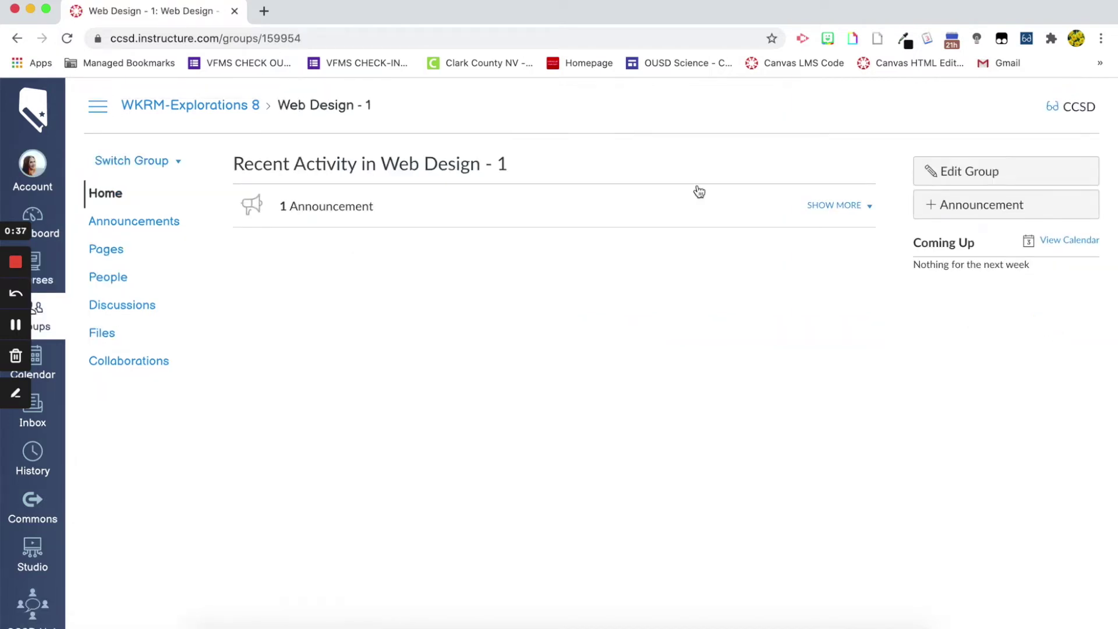
left_click(313, 224)
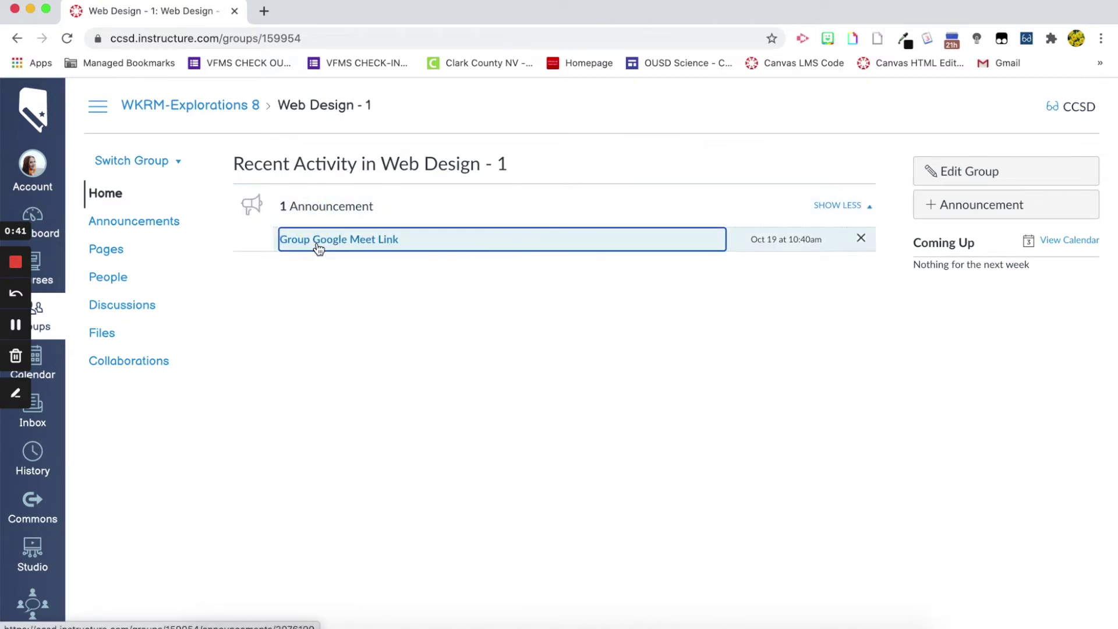
left_click(169, 220)
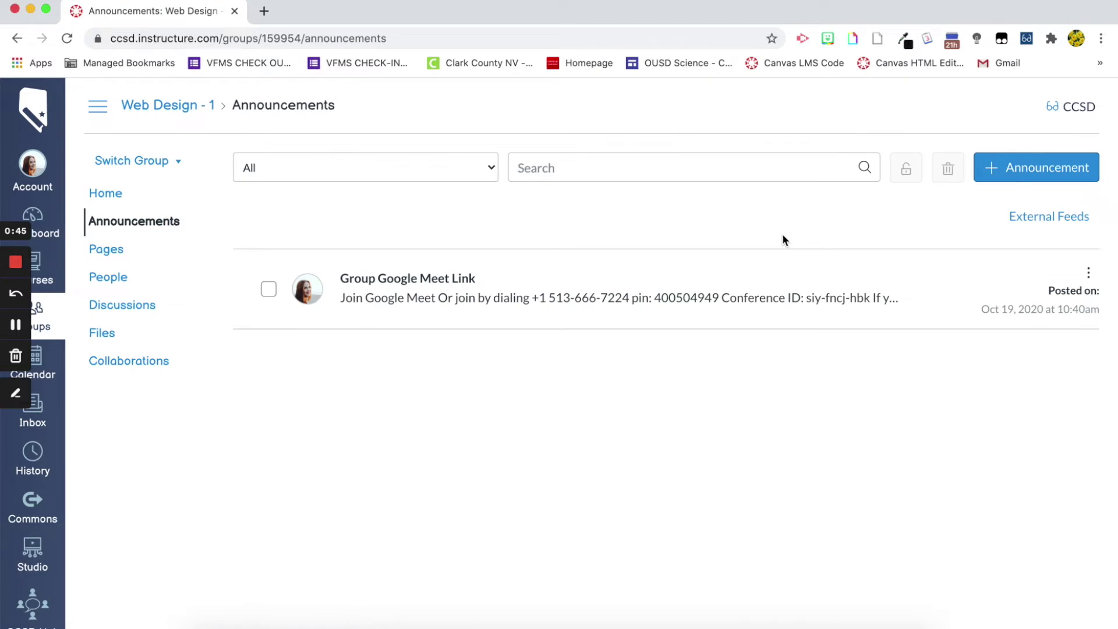
Draft an announcement with a Google Hangouts Meet link, authorise Google, then cancel the draft
left_click(995, 171)
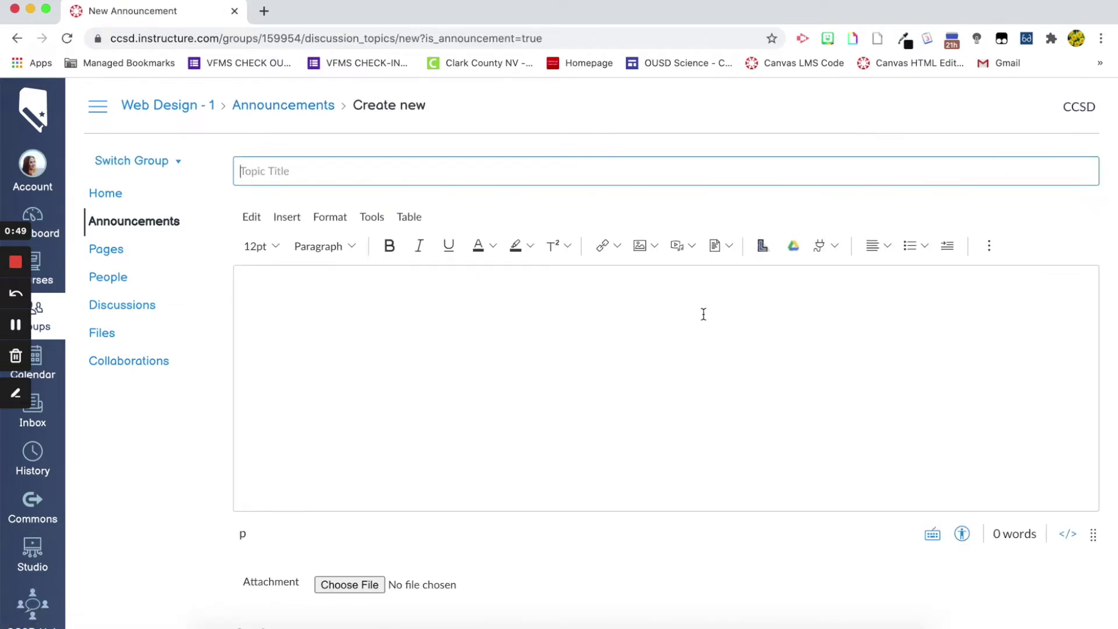
left_click(848, 295)
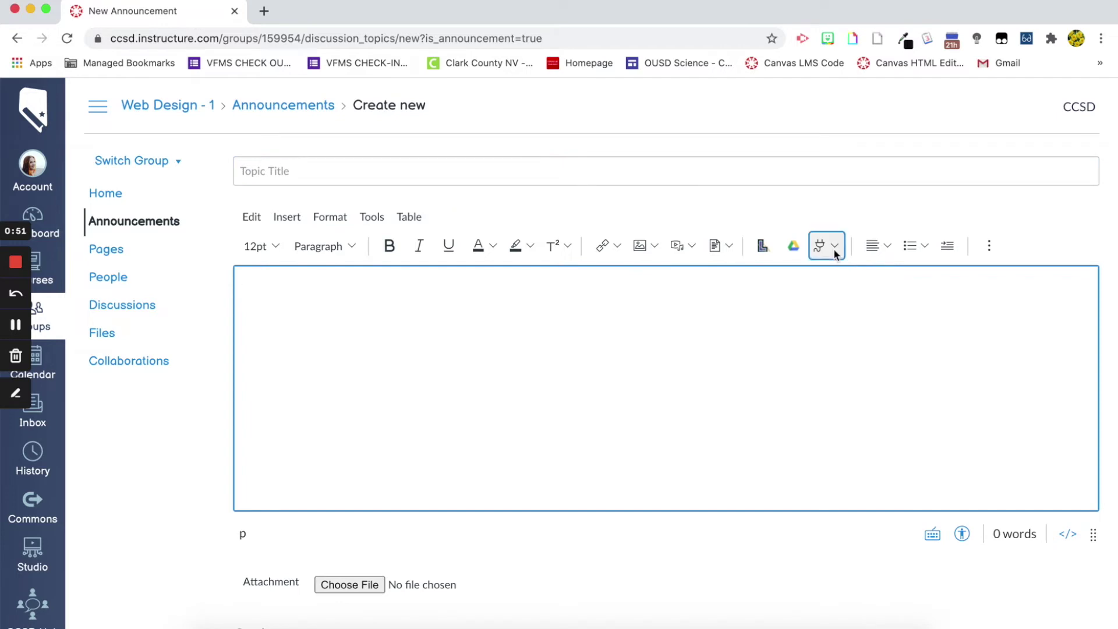
left_click(833, 247)
left_click(867, 309)
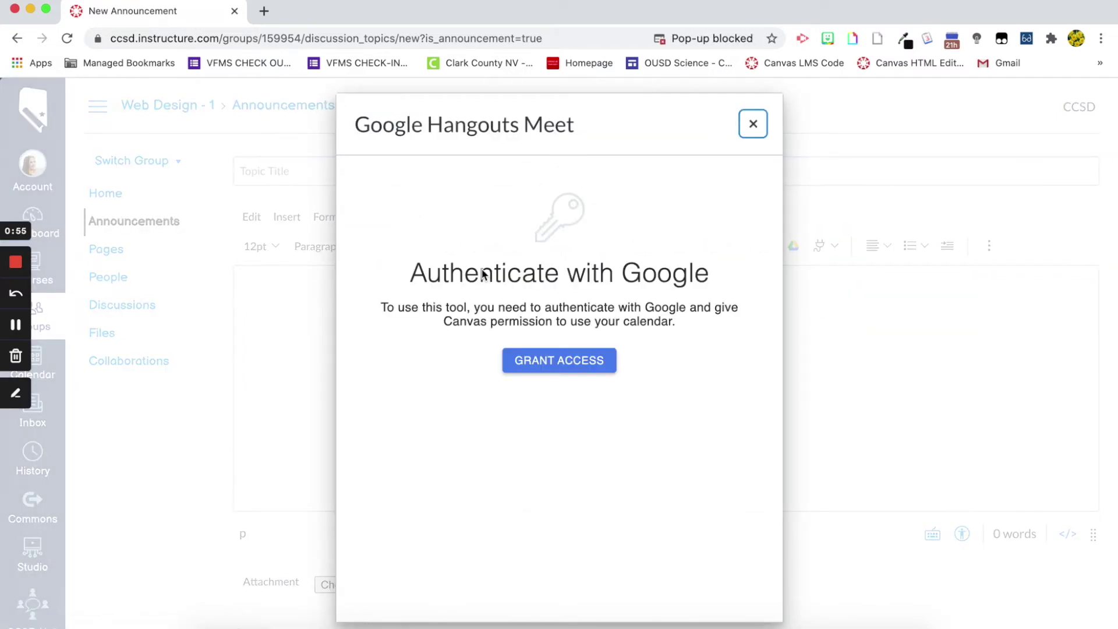
left_click(554, 371)
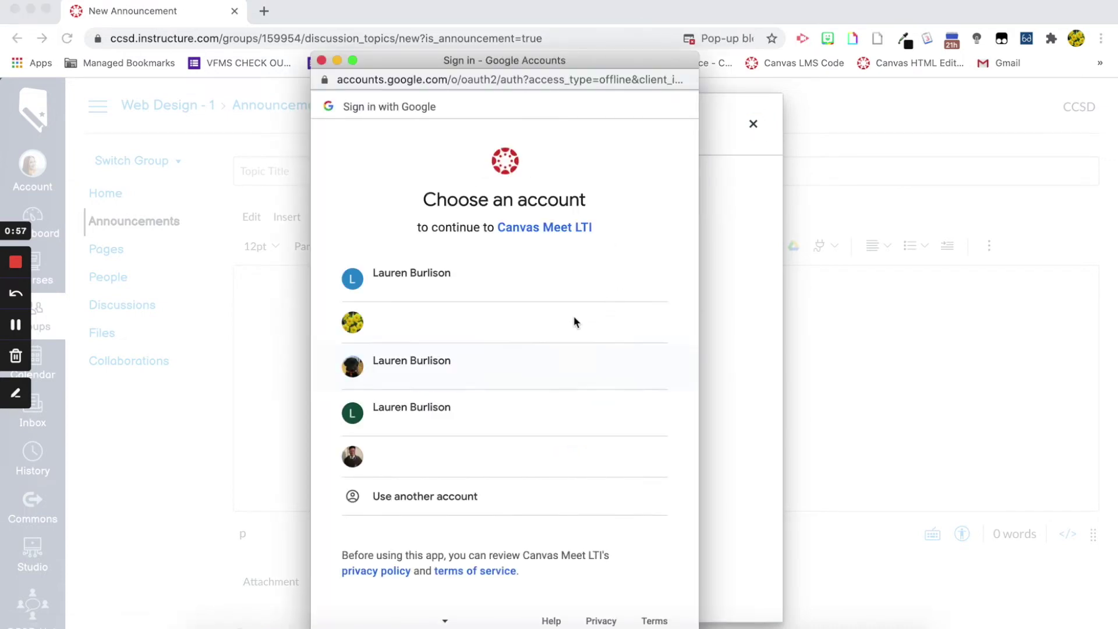
left_click(459, 321)
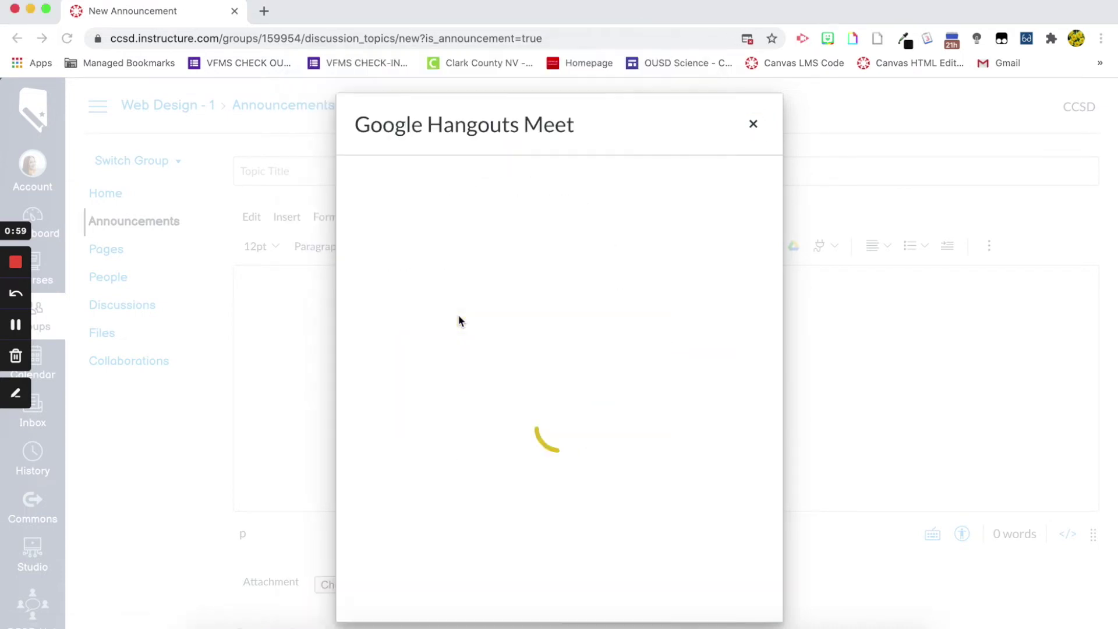
left_click(670, 412)
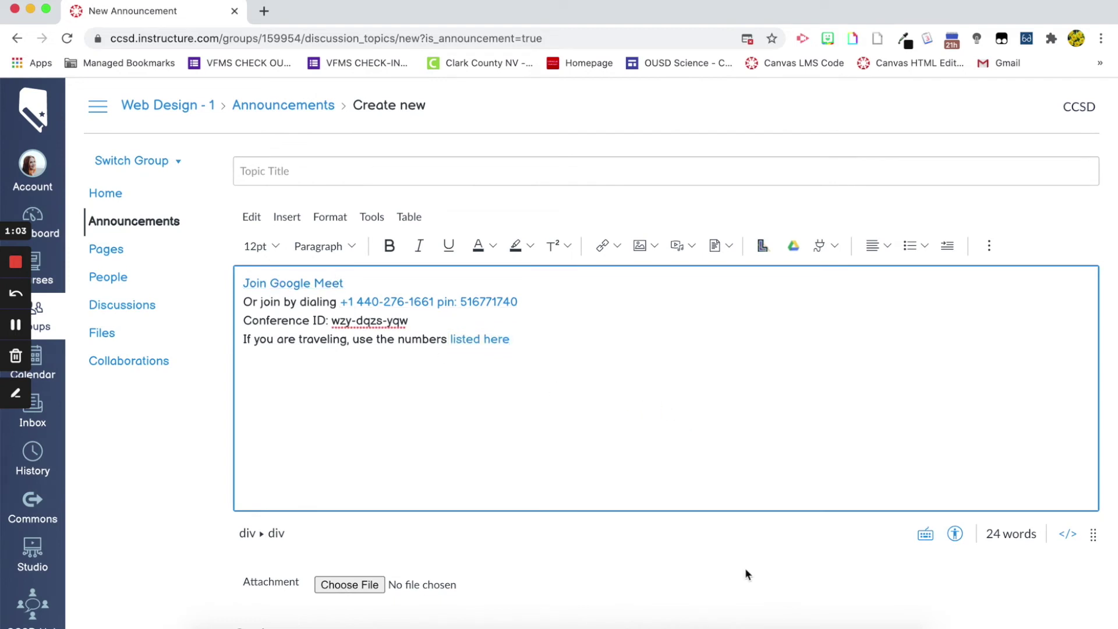
scroll(745, 568, "down", 3)
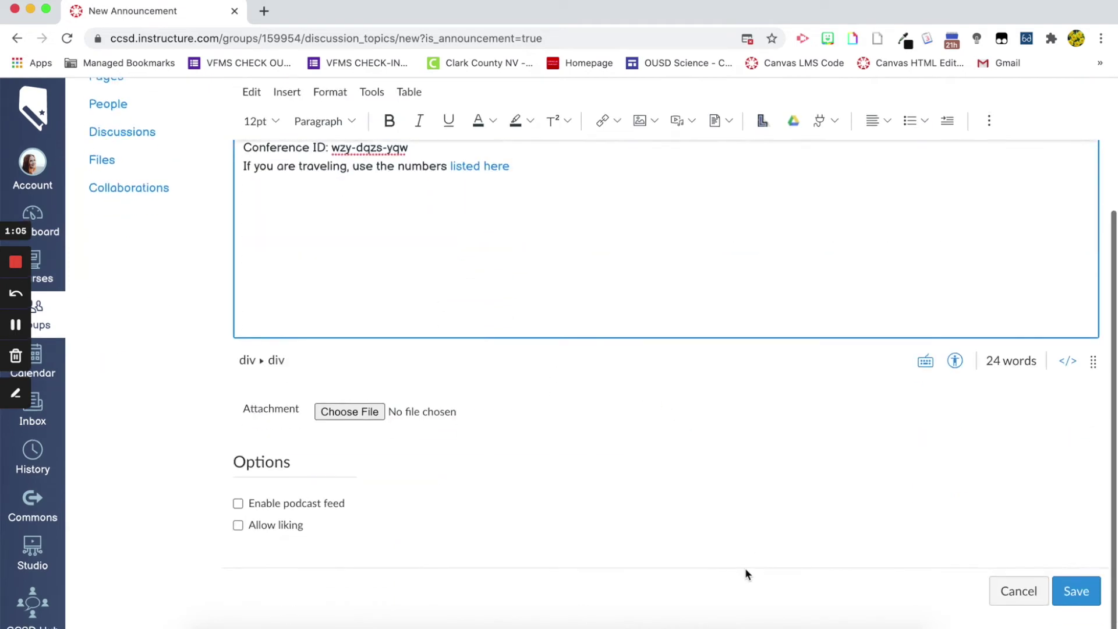
left_click(1019, 592)
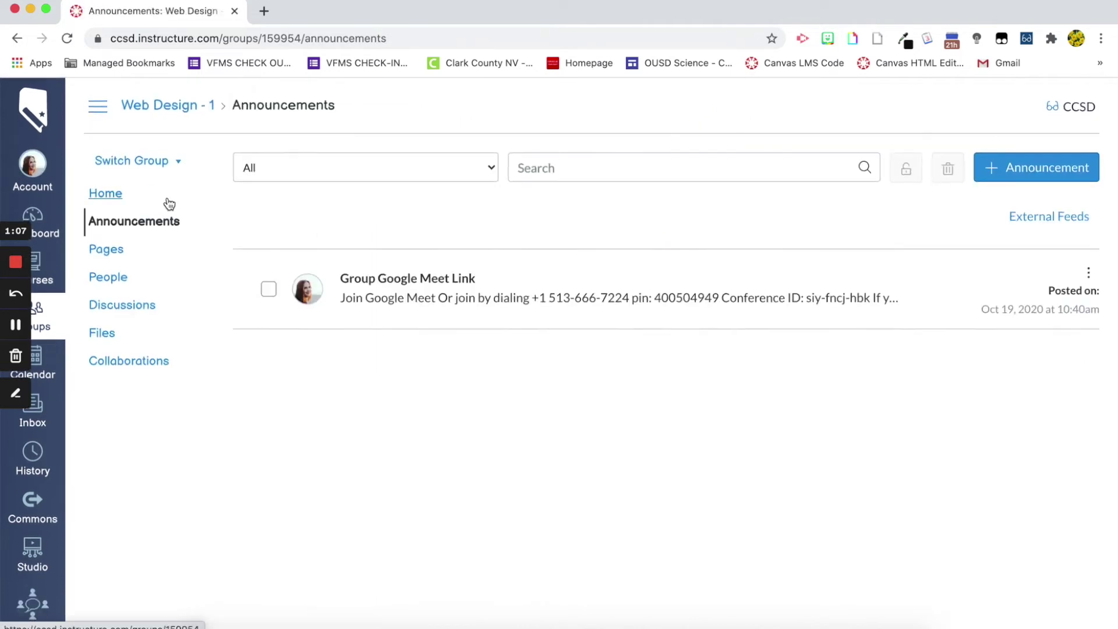
Back on the group homepage, open the Group Google Meet Link announcement
left_click(143, 198)
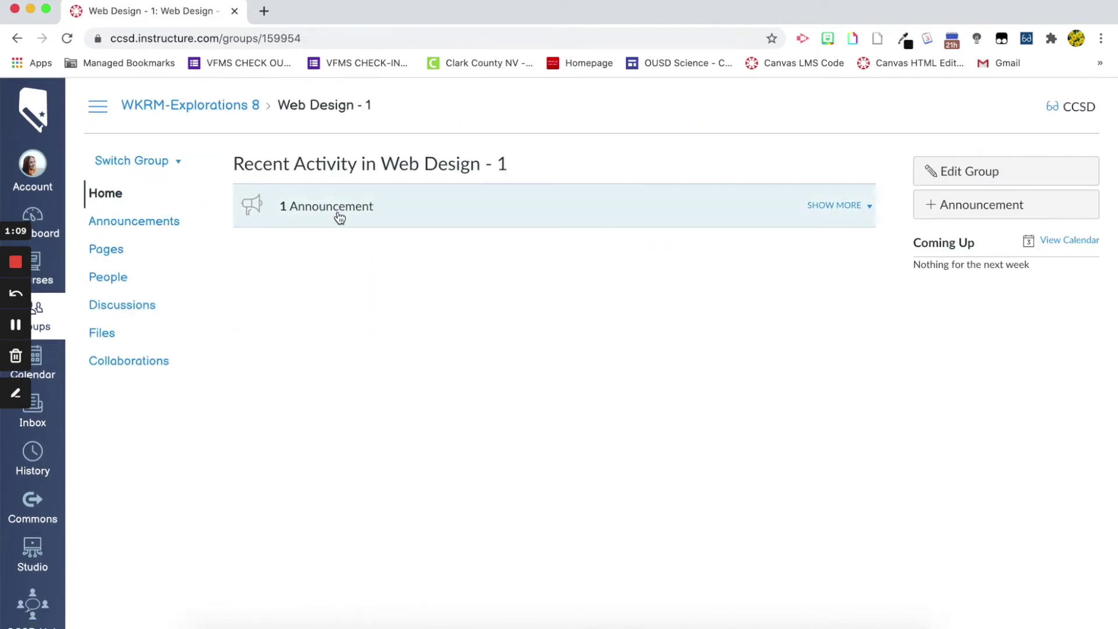
left_click(337, 206)
left_click(338, 241)
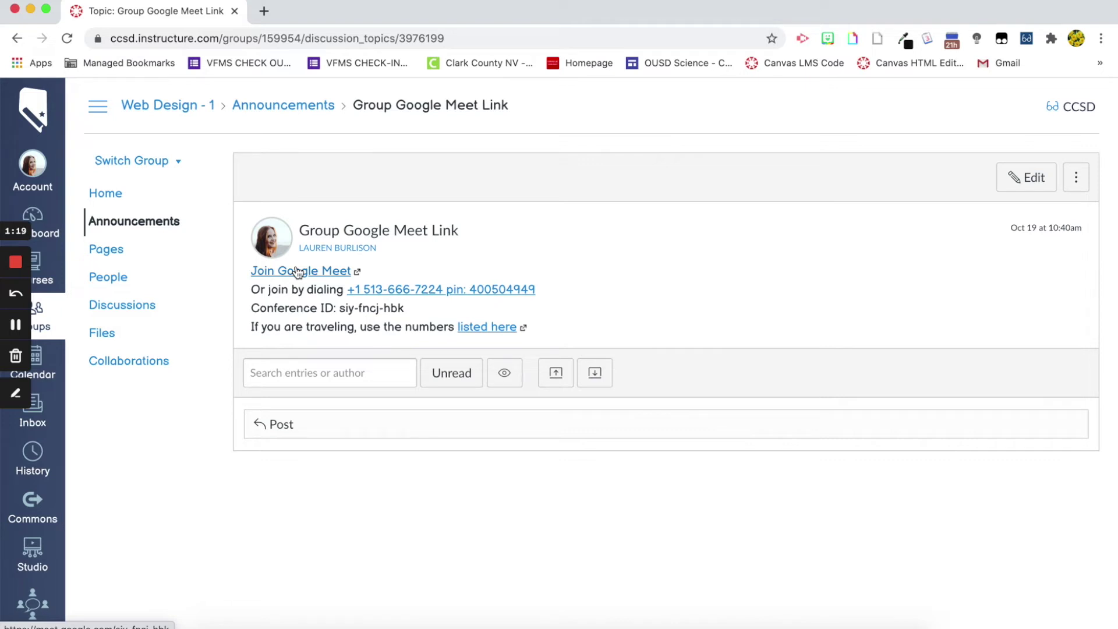
Check the group's People and Pages, then open its empty Collaborations page
left_click(109, 278)
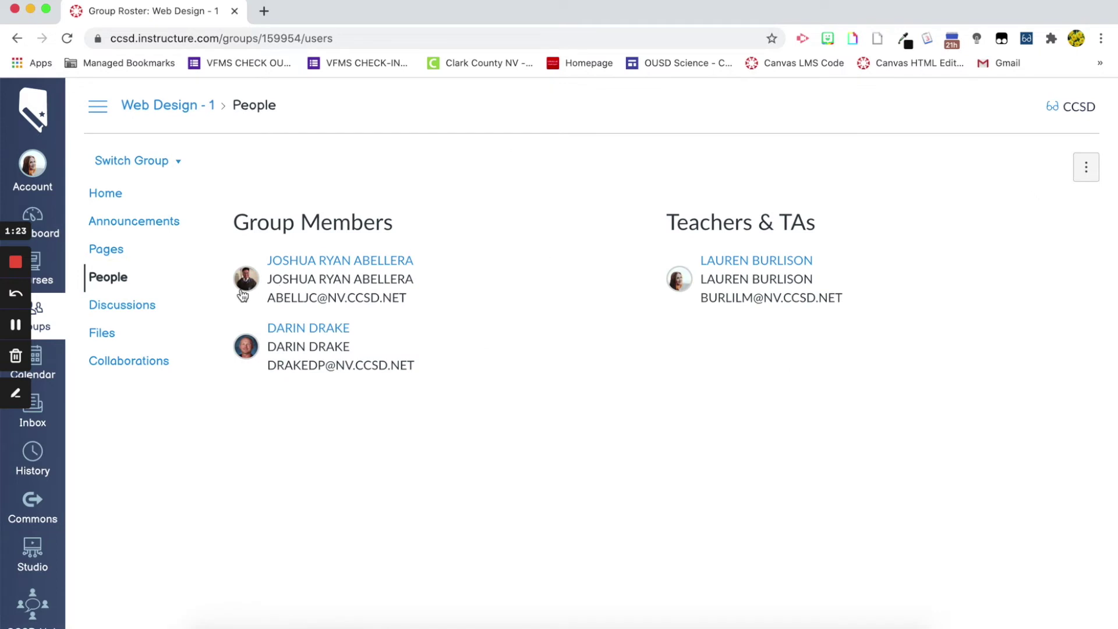
left_click(107, 249)
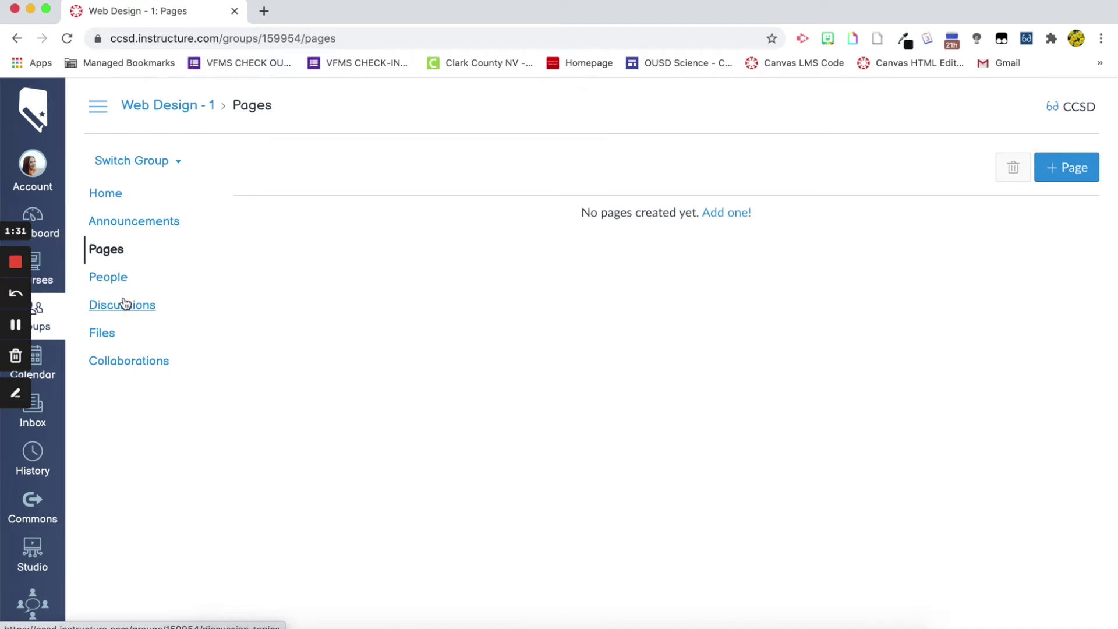
left_click(124, 362)
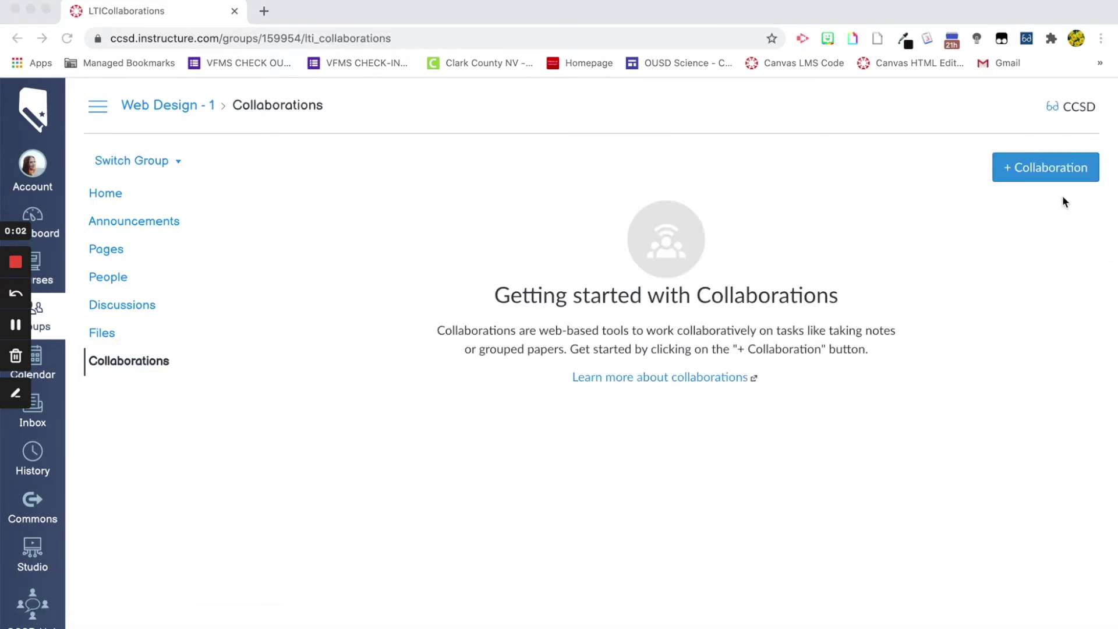
Create a Presentation collaboration named 'Web Design' with both group members, then open it
left_click(1045, 170)
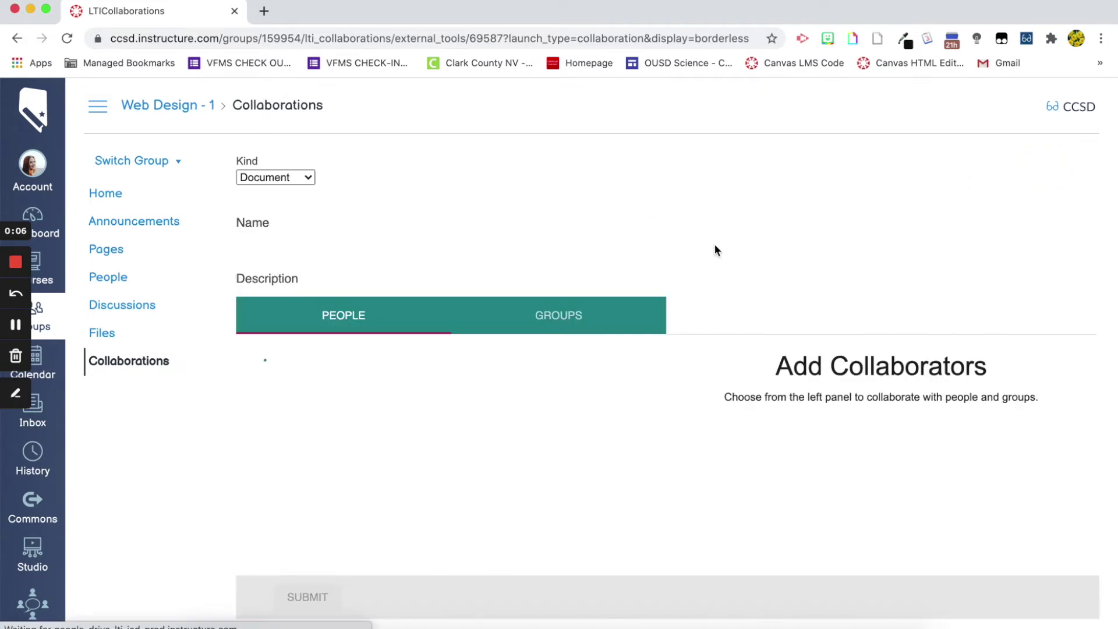
left_click(390, 368)
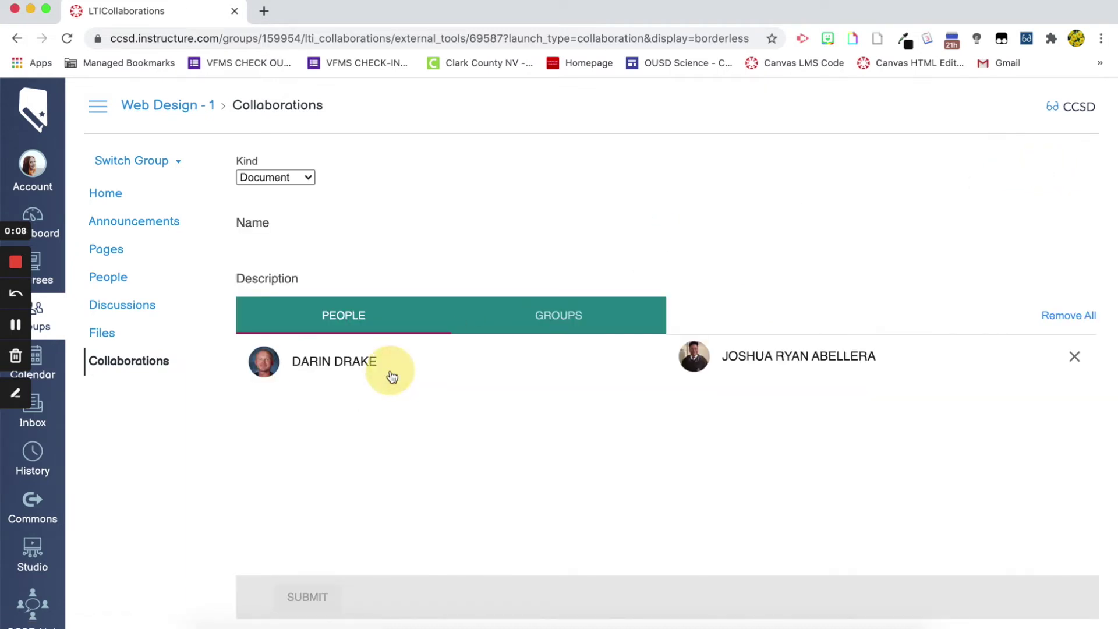
left_click(389, 372)
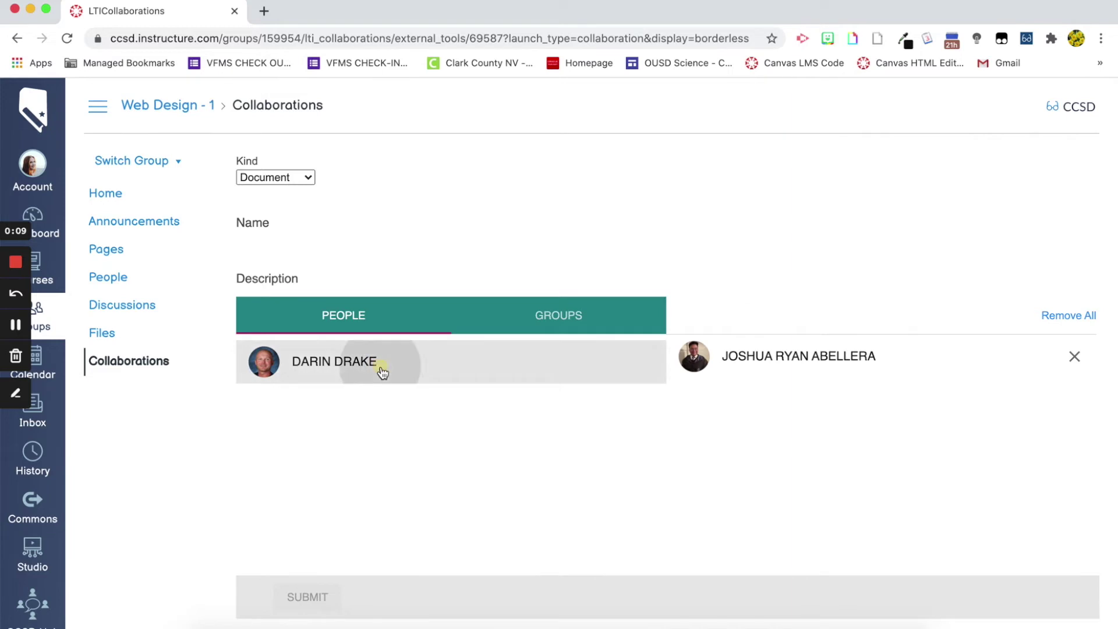
left_click(296, 185)
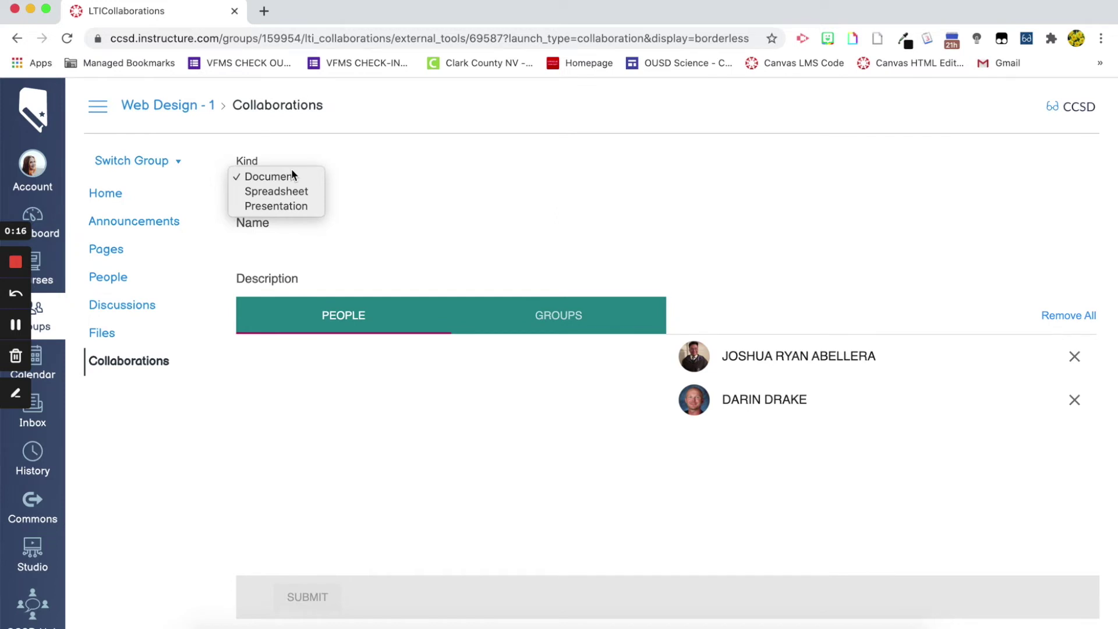
left_click(285, 207)
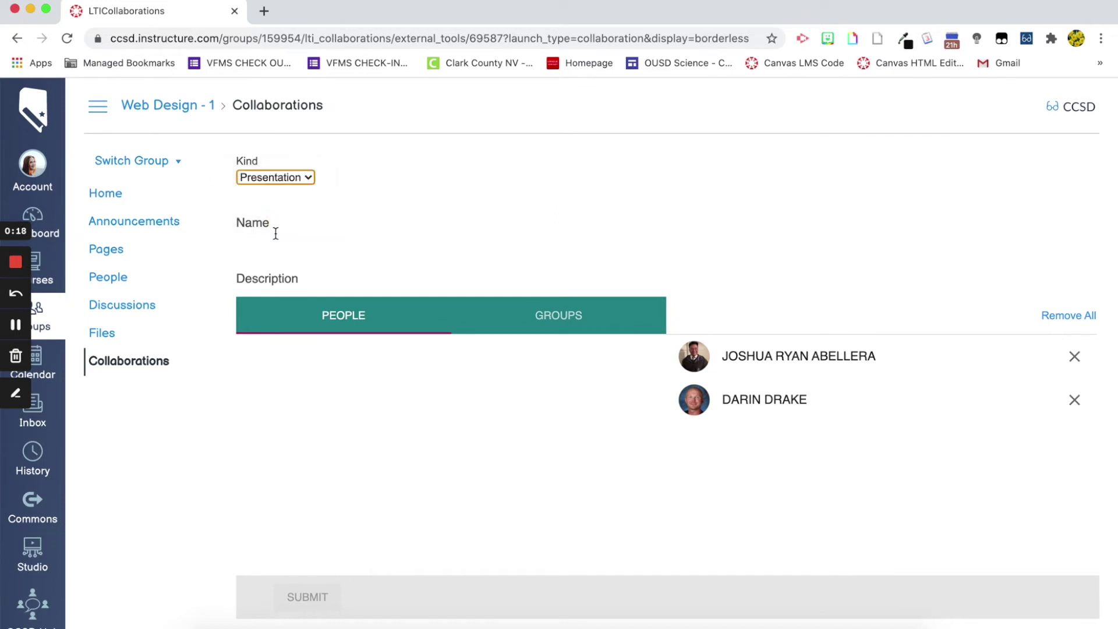
left_click(276, 233)
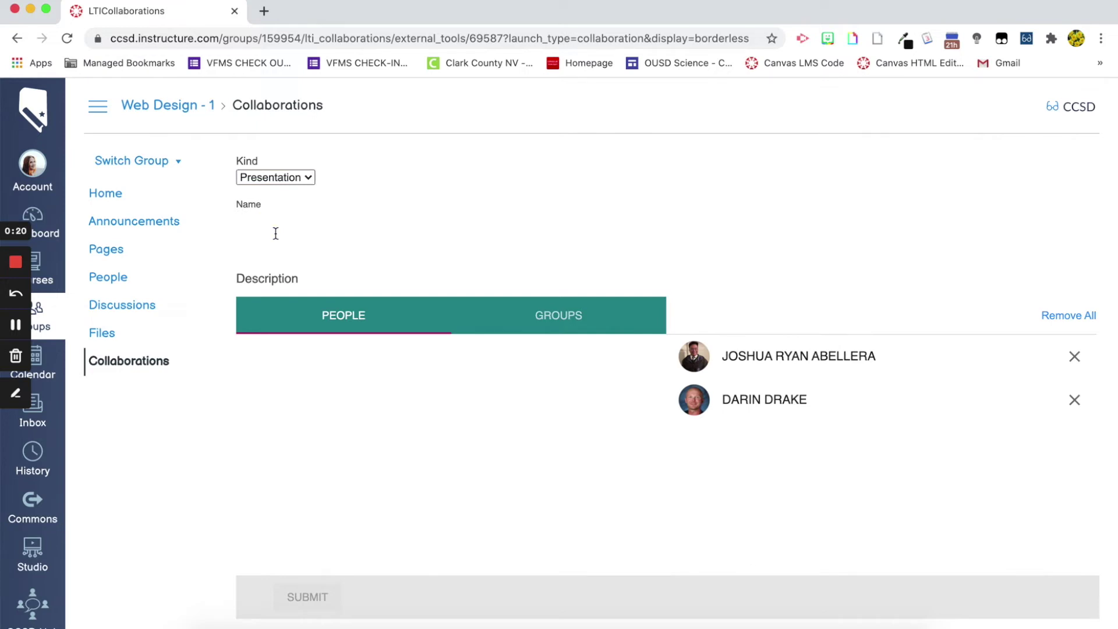
type("Web Design")
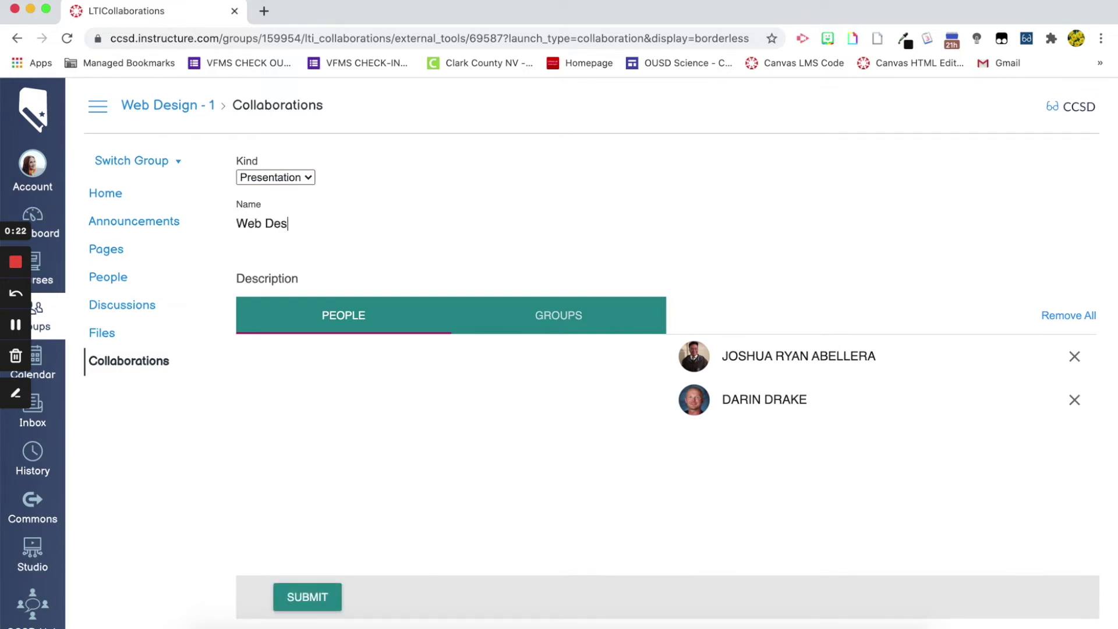
left_click(320, 595)
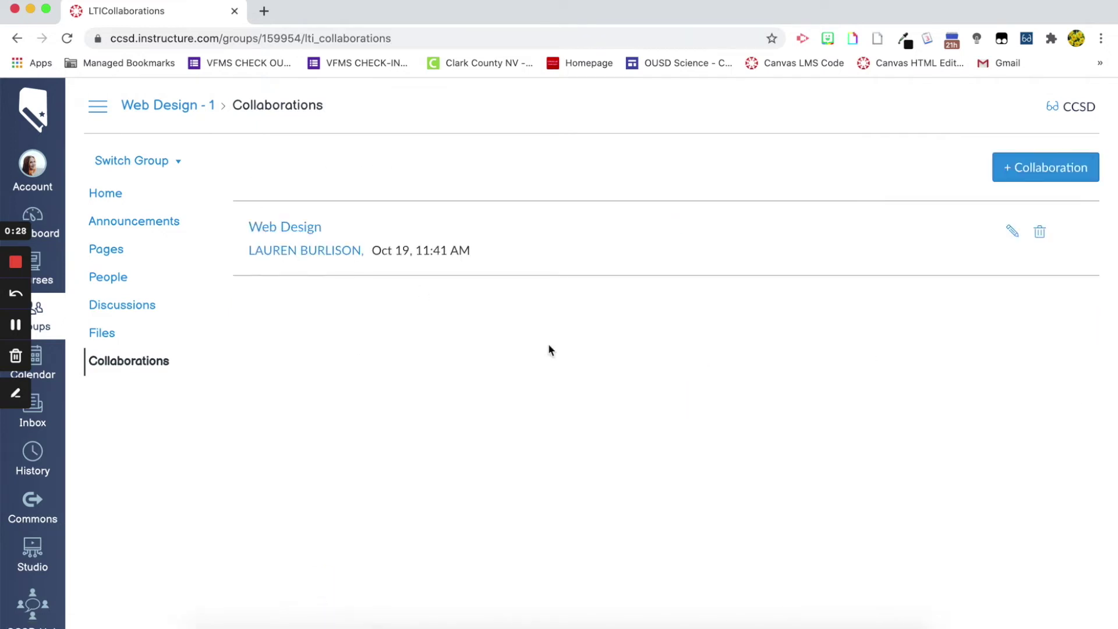
left_click(288, 228)
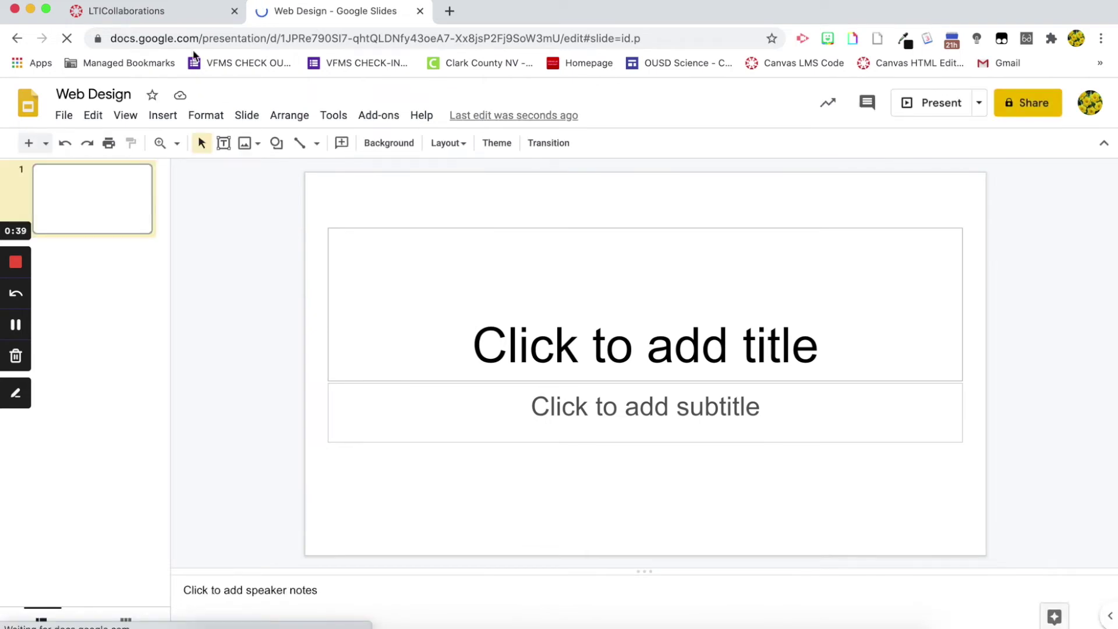
Glance at the Canvas collaborations page, then return to the blank Web Design deck
left_click(180, 8)
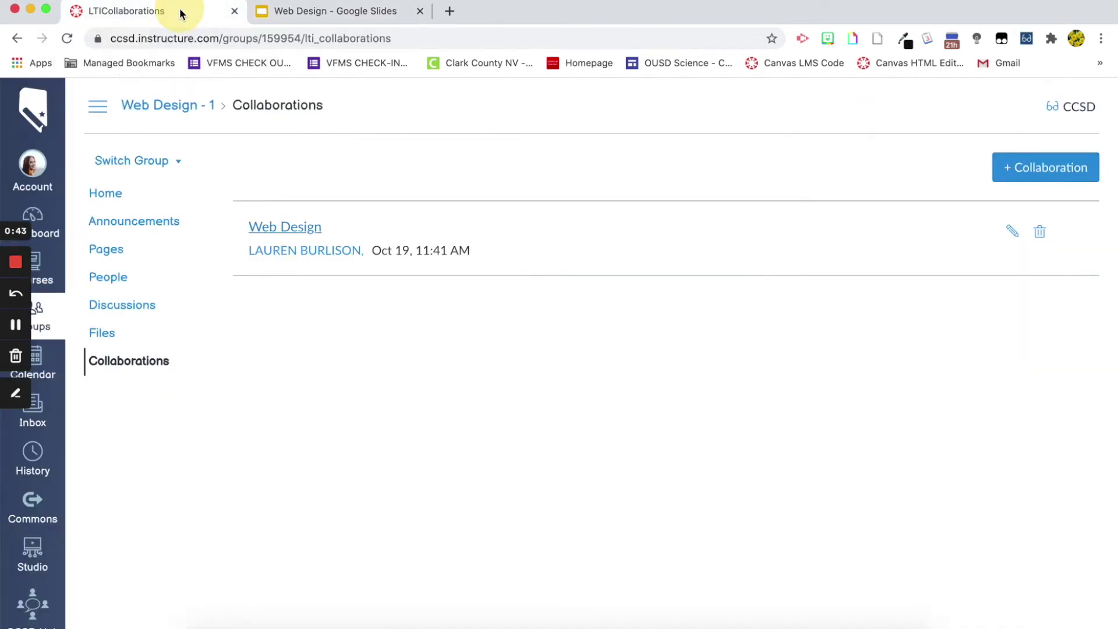
left_click(313, 303)
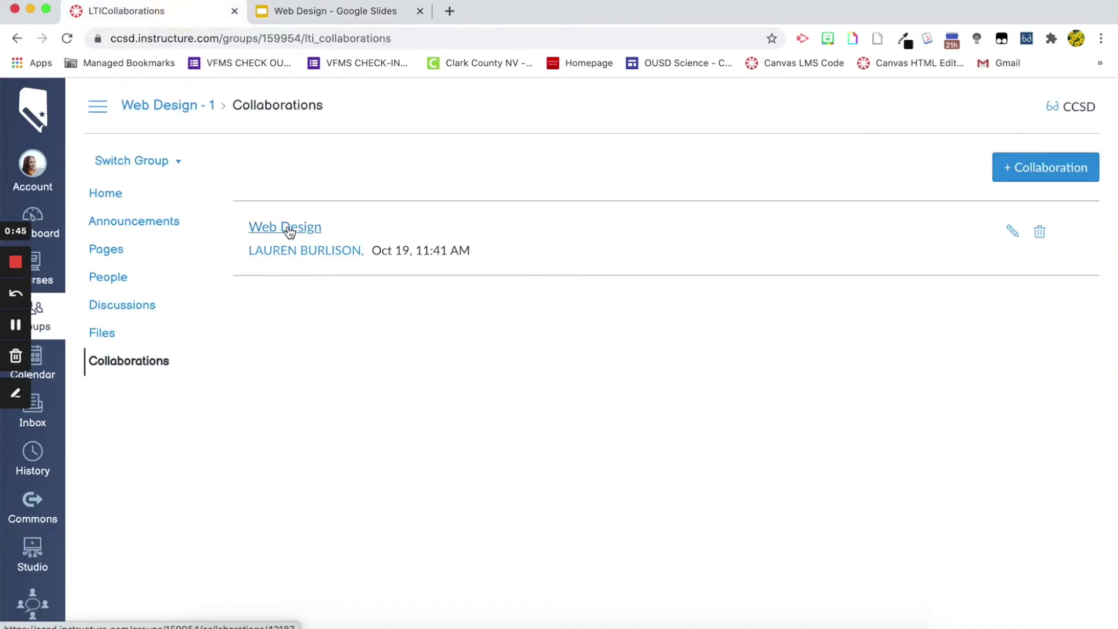
left_click(349, 12)
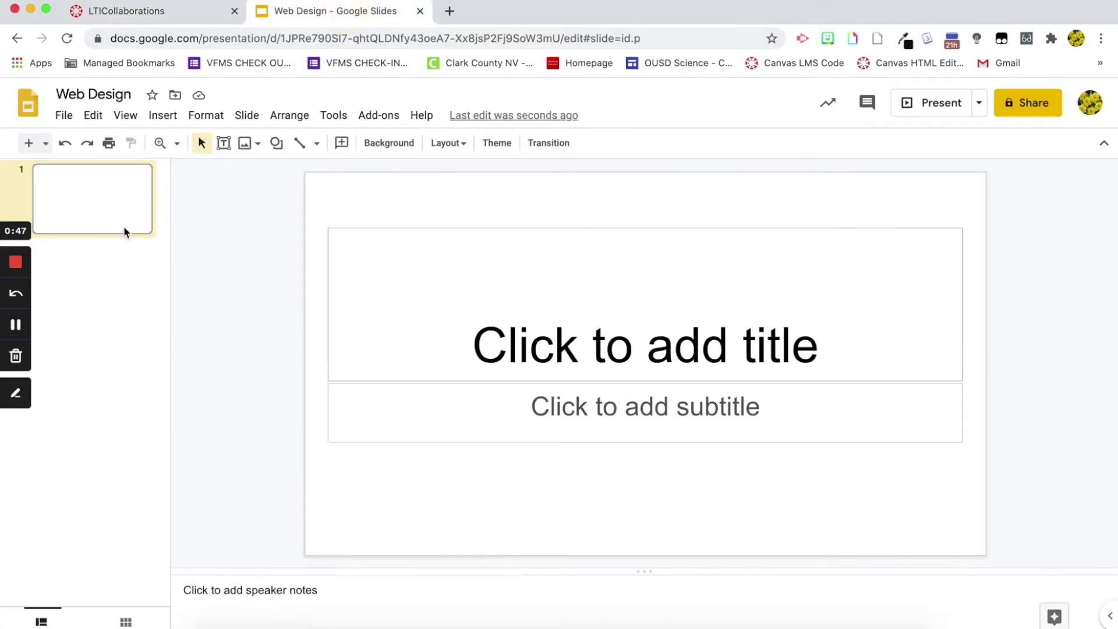
Open the Web Design Career Research template and select all eight of its slides
left_click(175, 12)
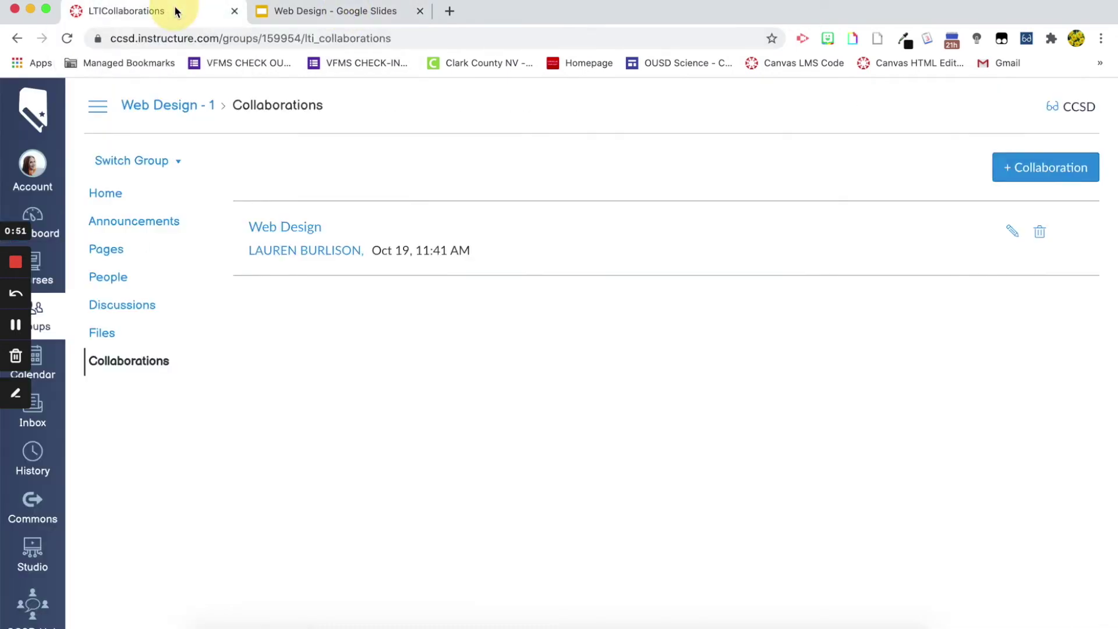
left_click(16, 324)
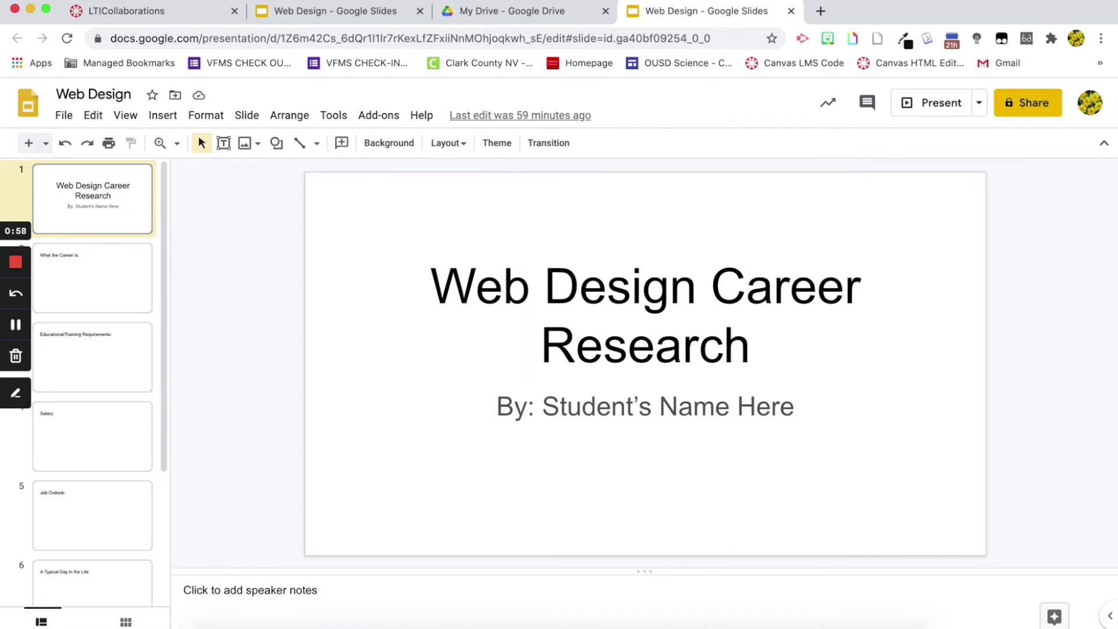
key("Down")
left_click(138, 198)
key("shift+Down")
key("shift+Down")
key("shift+Down")
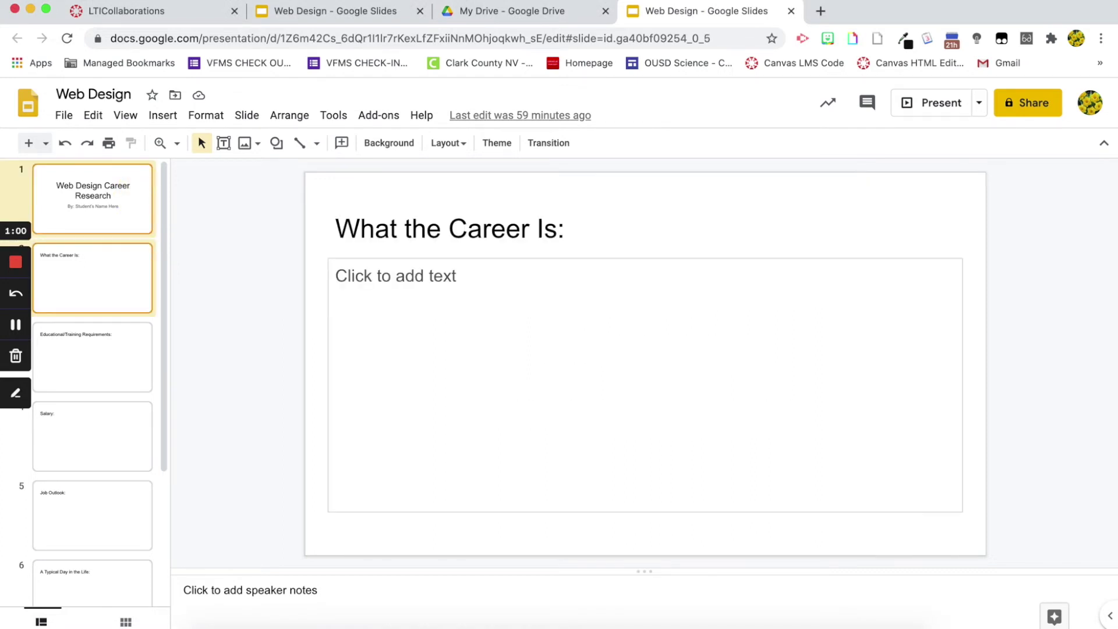
key("shift+Down")
key("shift+Down")
key("shift+Down")
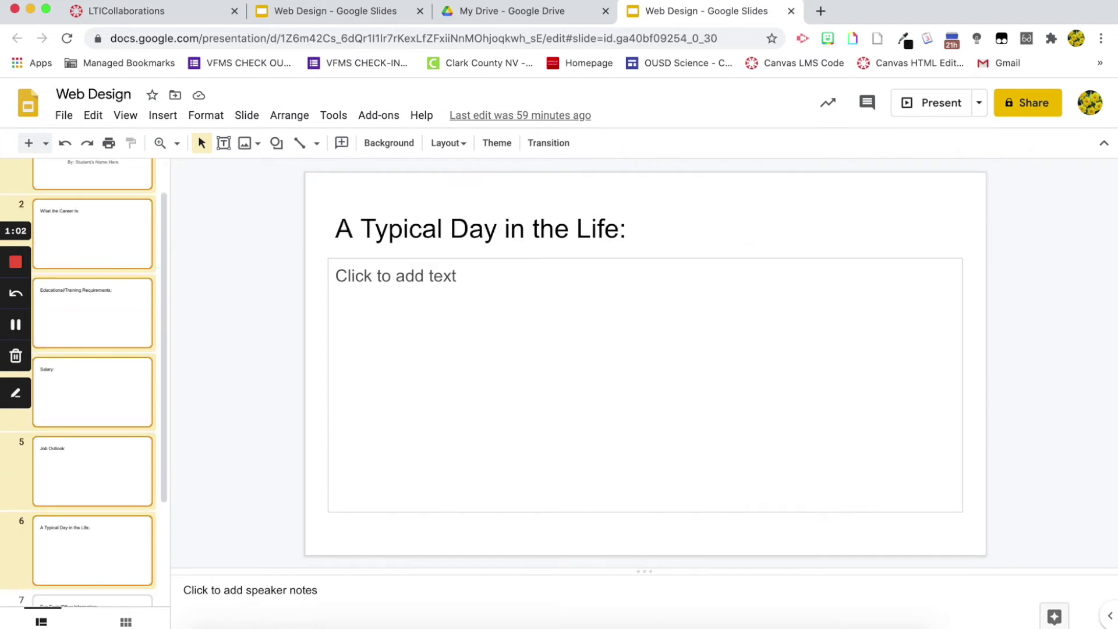
key("shift+Down")
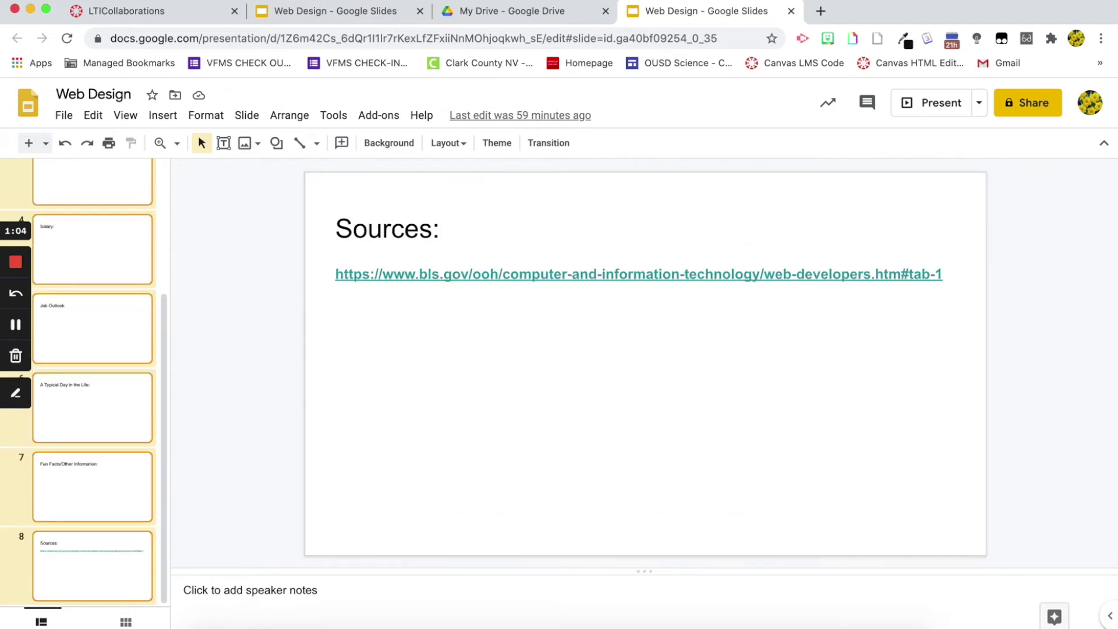
right_click(97, 315)
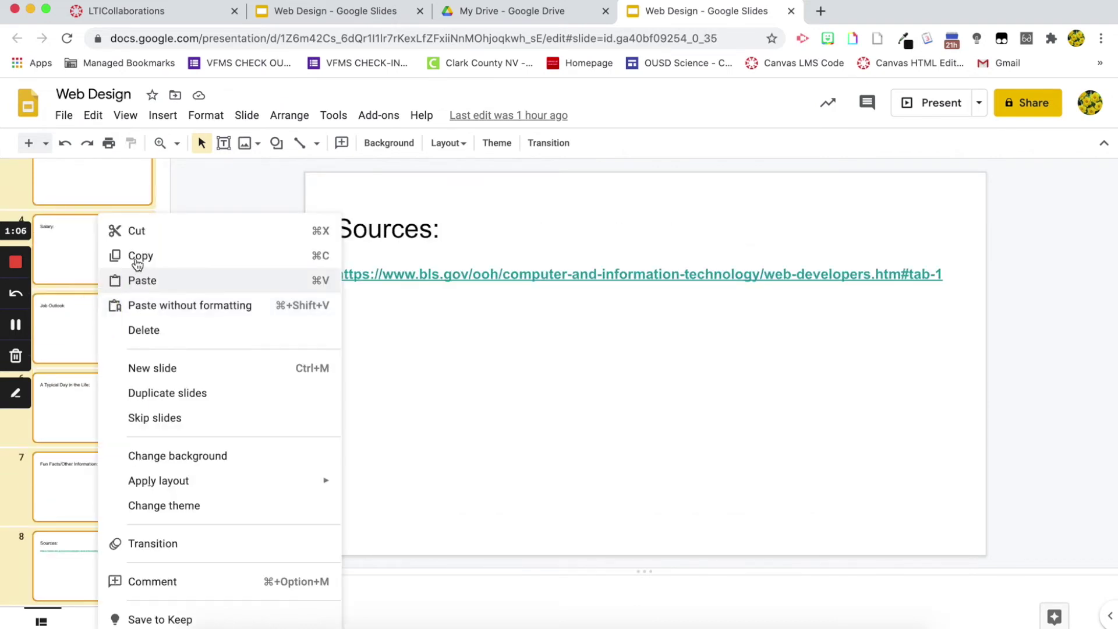
Copy the eight template slides into the Web Design deck in place of its blank slide, unlinked
left_click(139, 256)
left_click(156, 13)
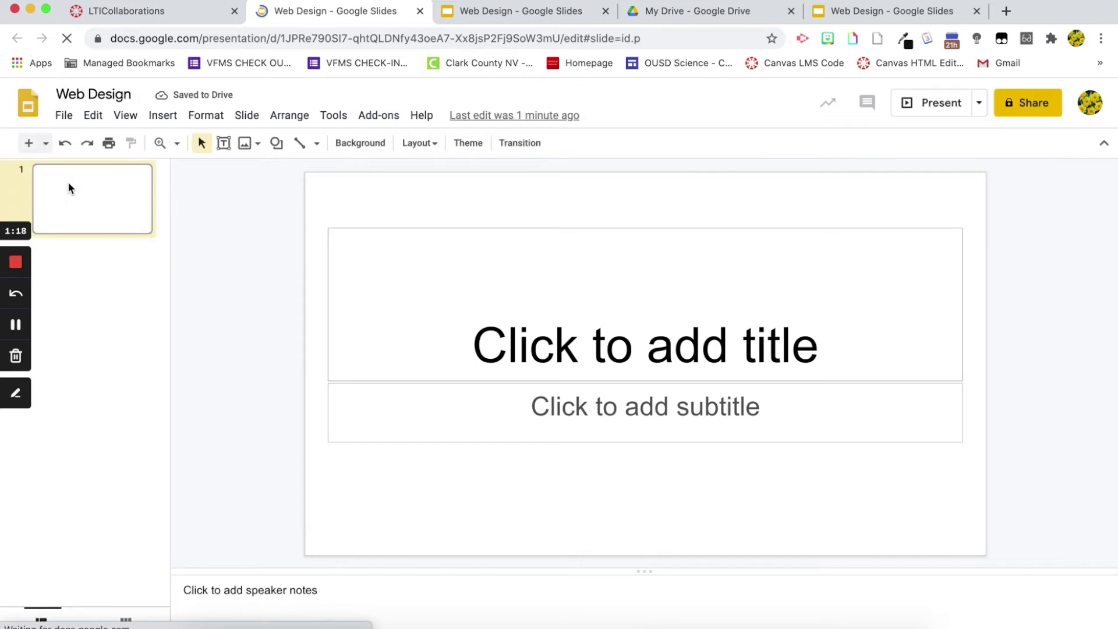
key("Delete")
right_click(92, 204)
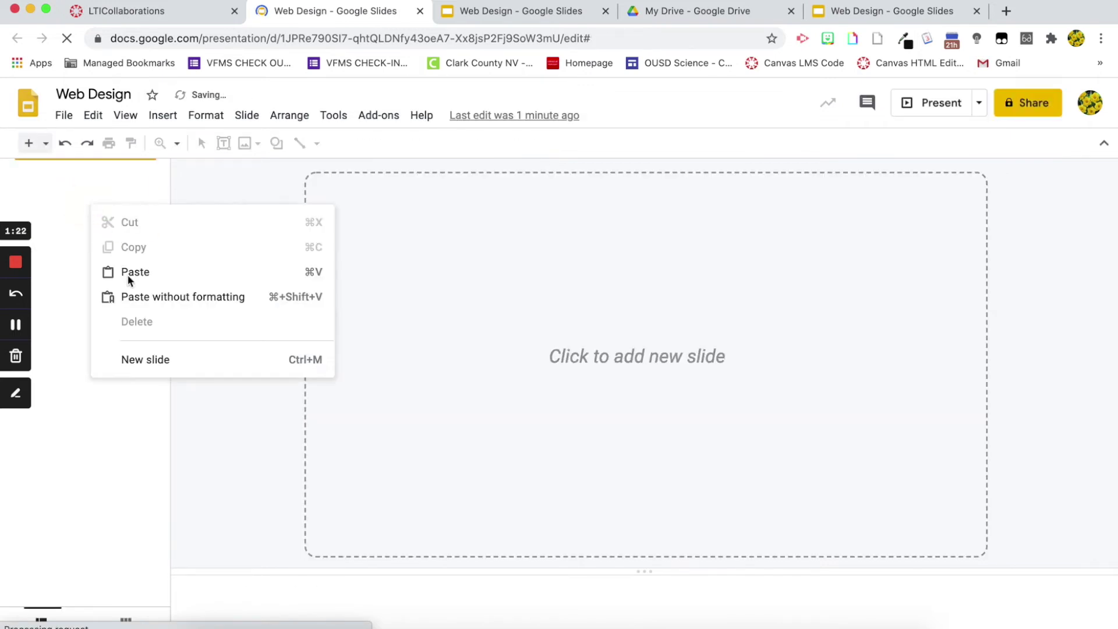
left_click(127, 275)
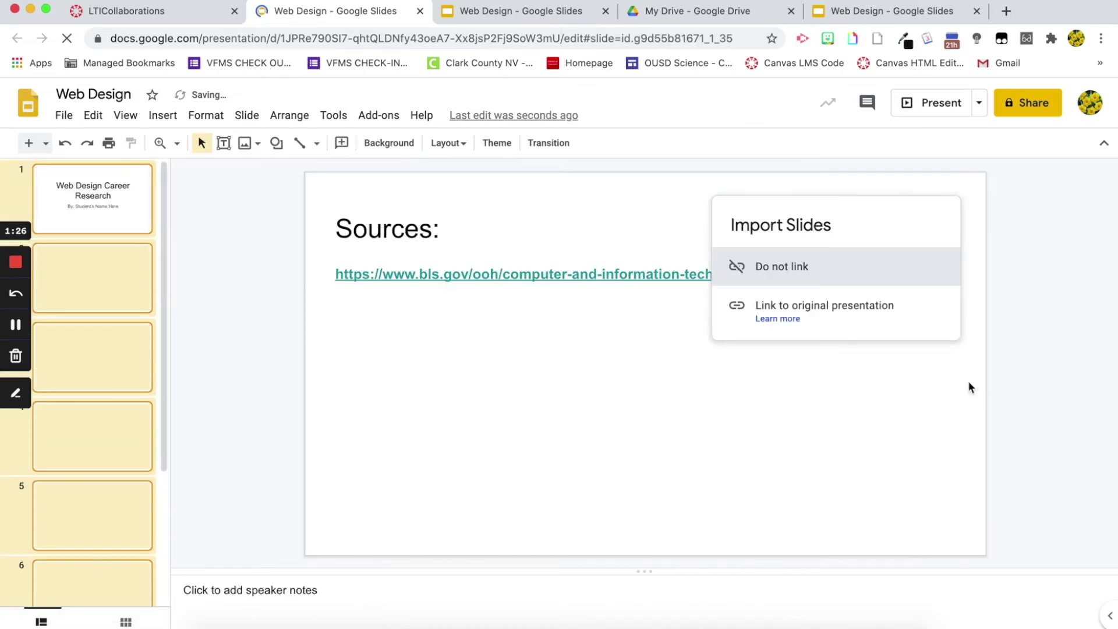
left_click(826, 266)
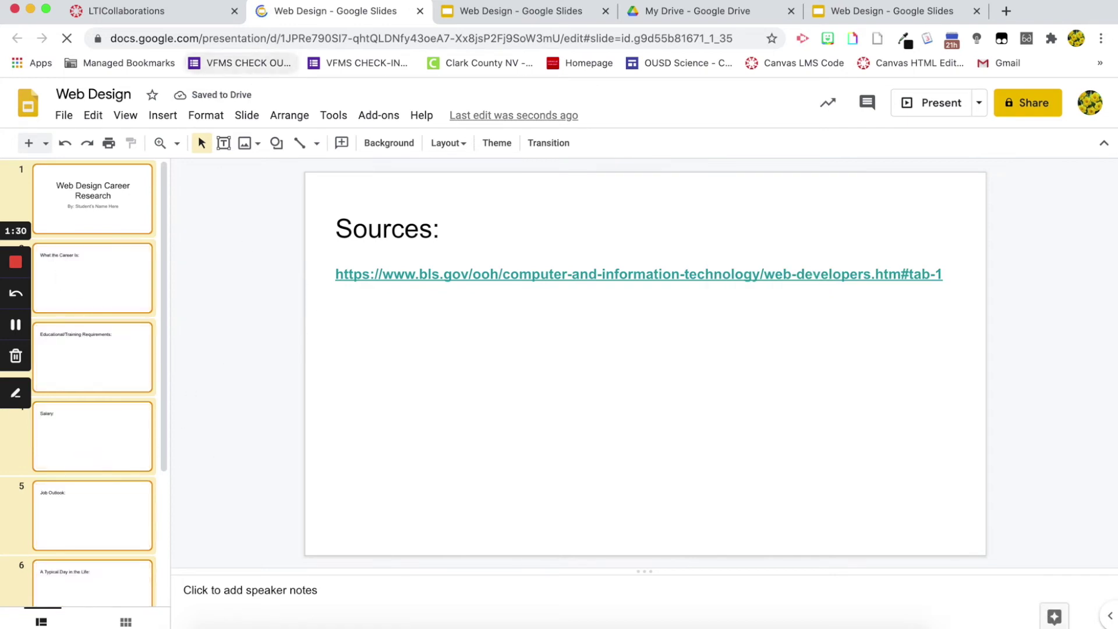
Close the duplicate Web Design and My Drive tabs and go back to Canvas
left_click(605, 11)
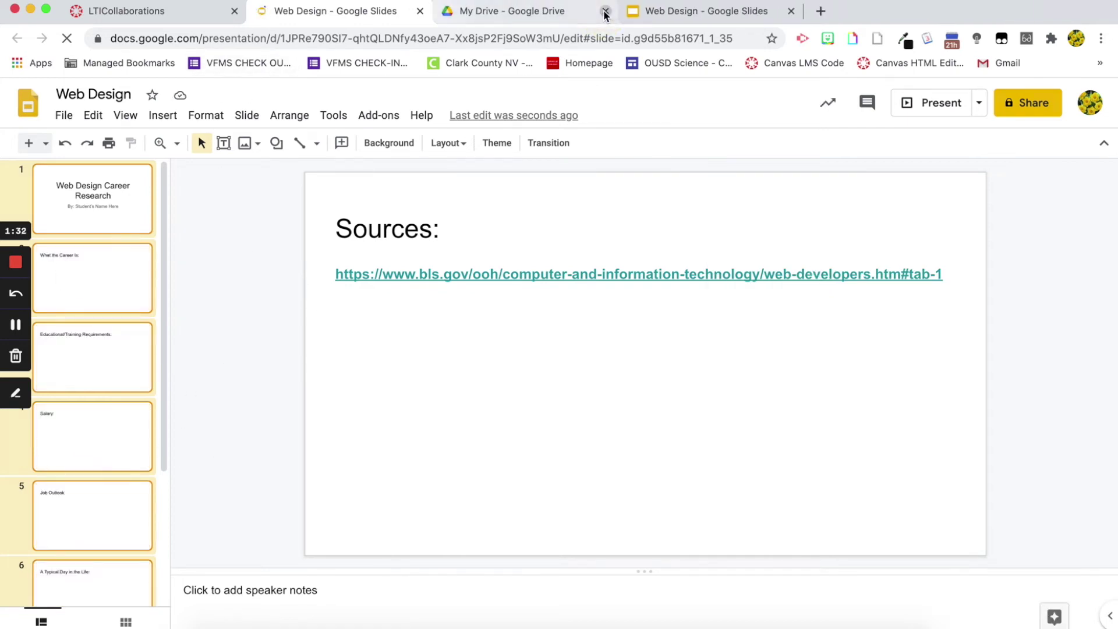
left_click(605, 11)
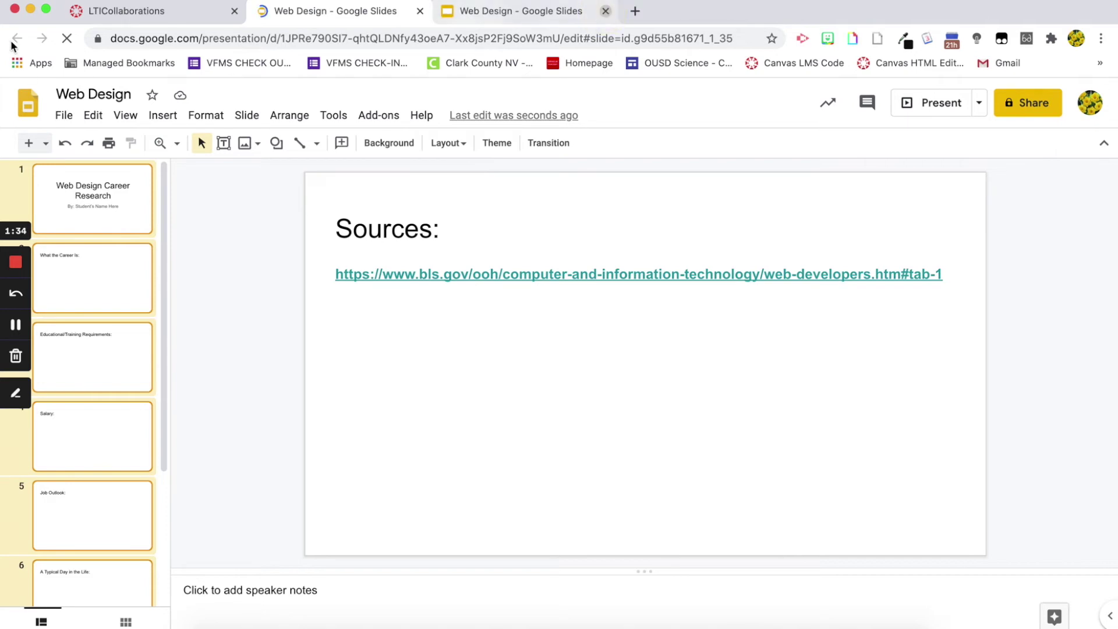
left_click(149, 11)
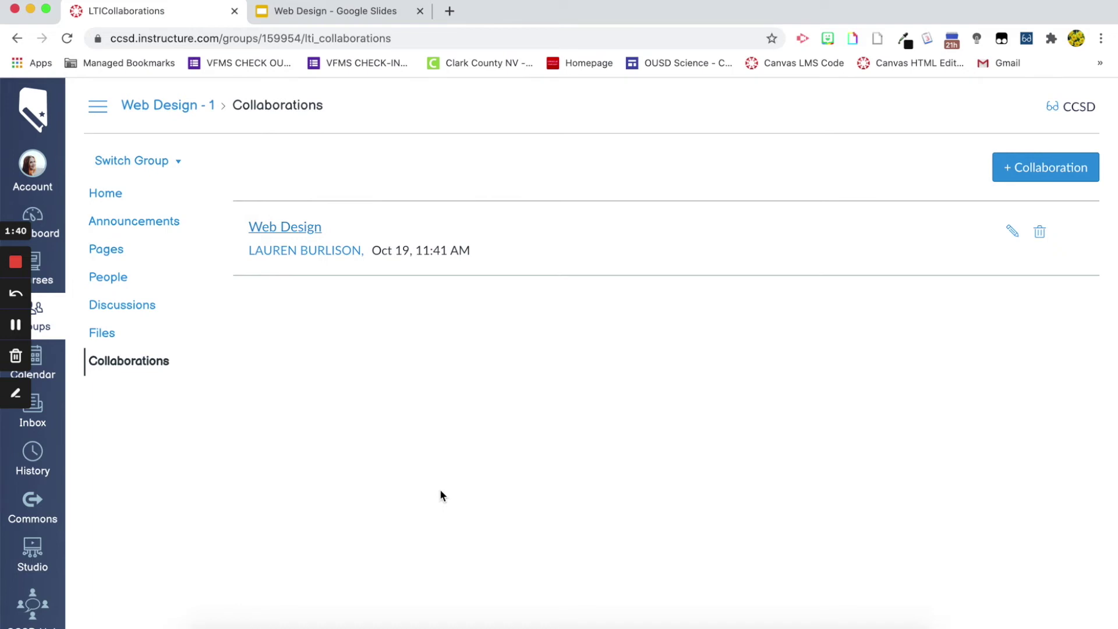
left_click(301, 496)
Close the duplicate slides tab that reopens and show the other groups to switch to
left_click(300, 229)
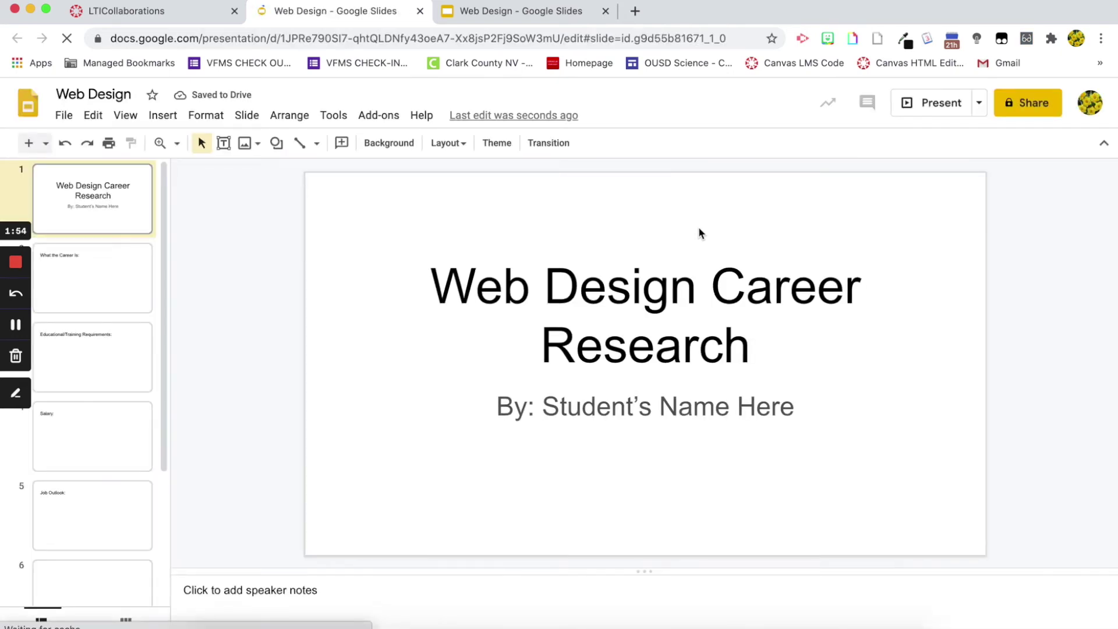
left_click(606, 11)
left_click(164, 21)
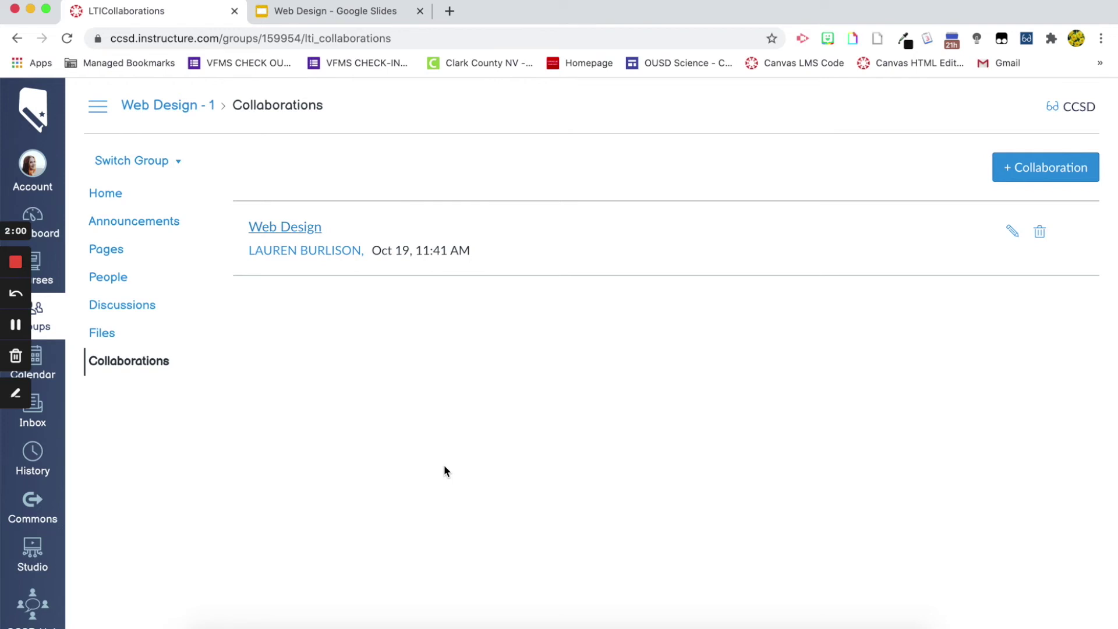
left_click(173, 163)
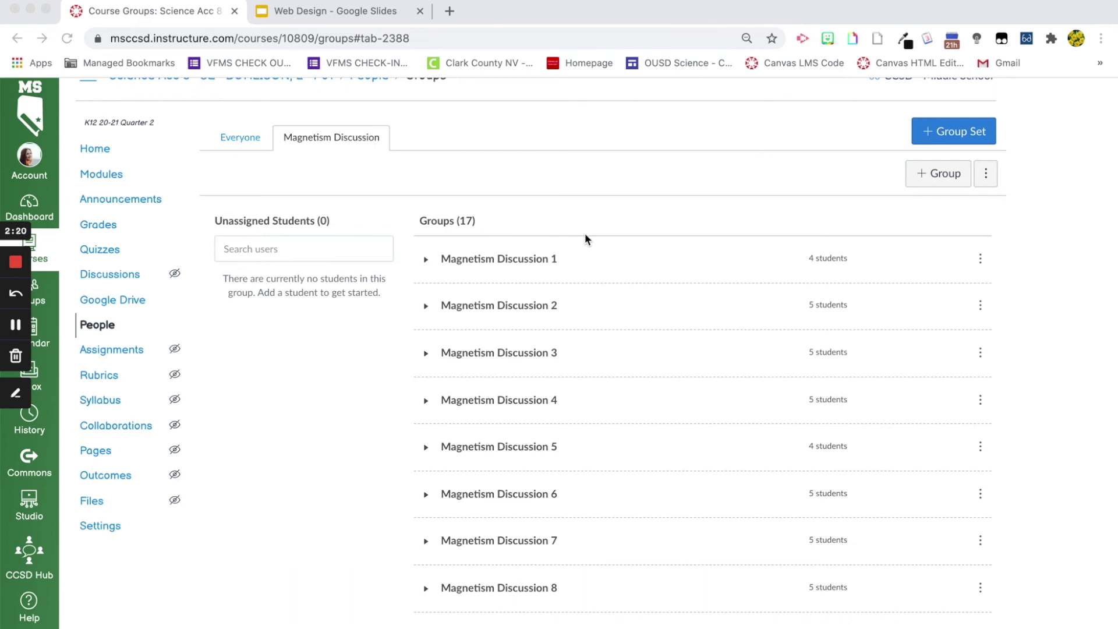
Scroll through the 17 Magnetism Discussion groups to check every student is placed
scroll(989, 311, "down", 1)
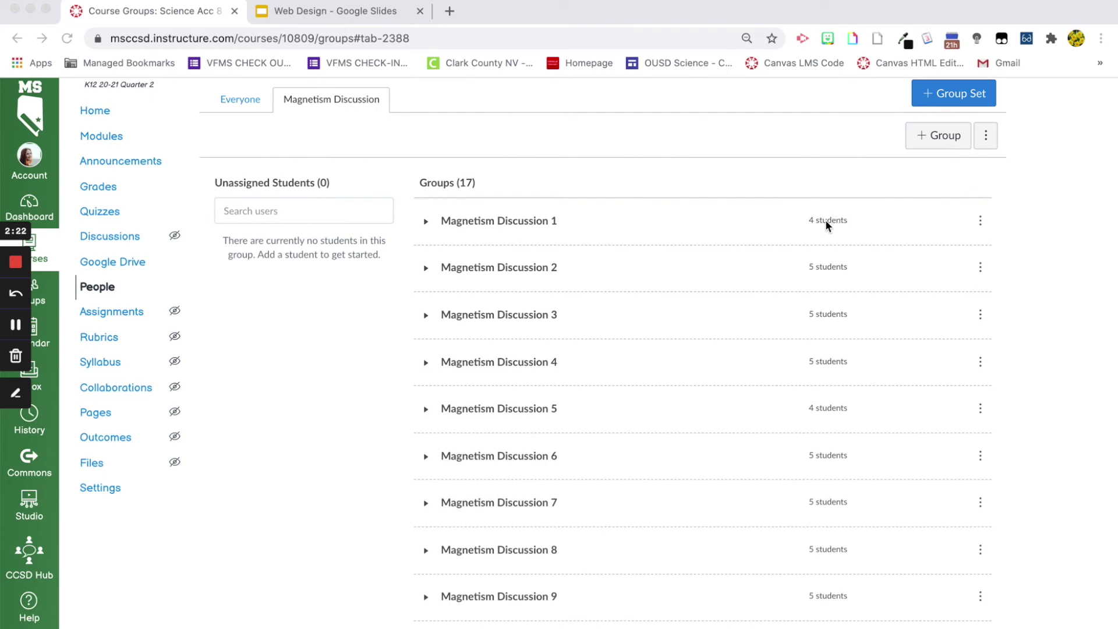
scroll(823, 273, "down", 2)
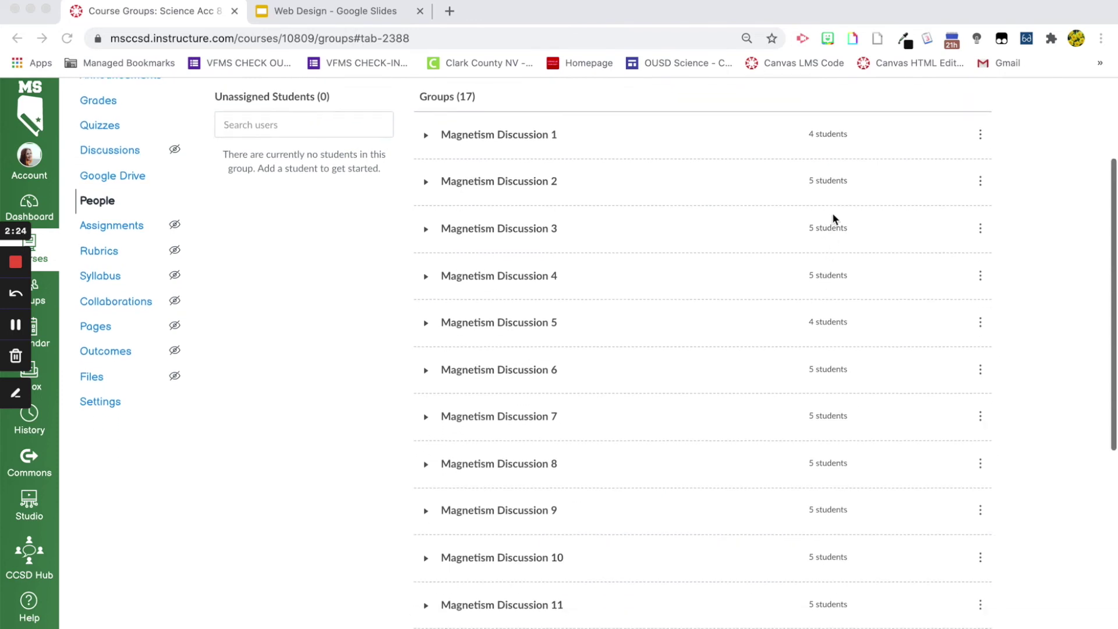
scroll(817, 417, "down", 2)
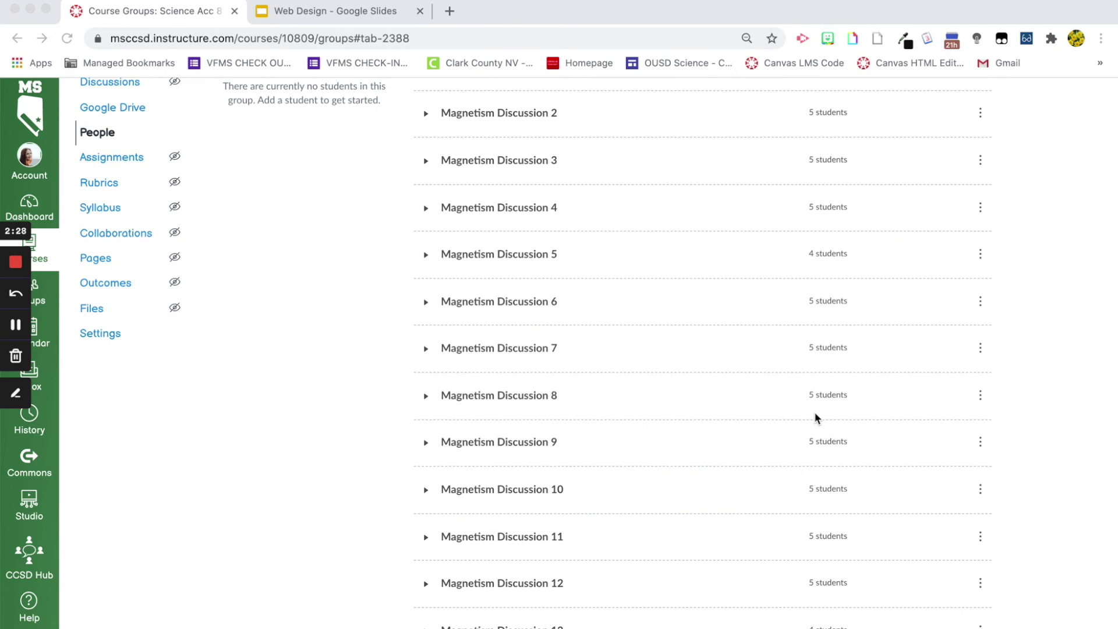
scroll(819, 280, "down", 5)
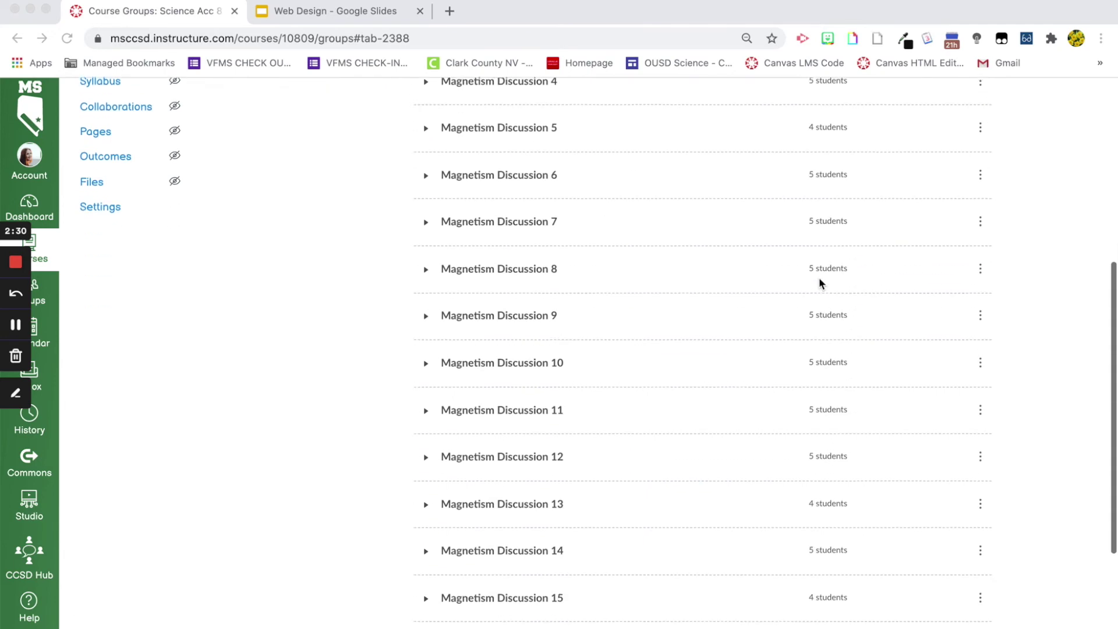
scroll(827, 303, "up", 15)
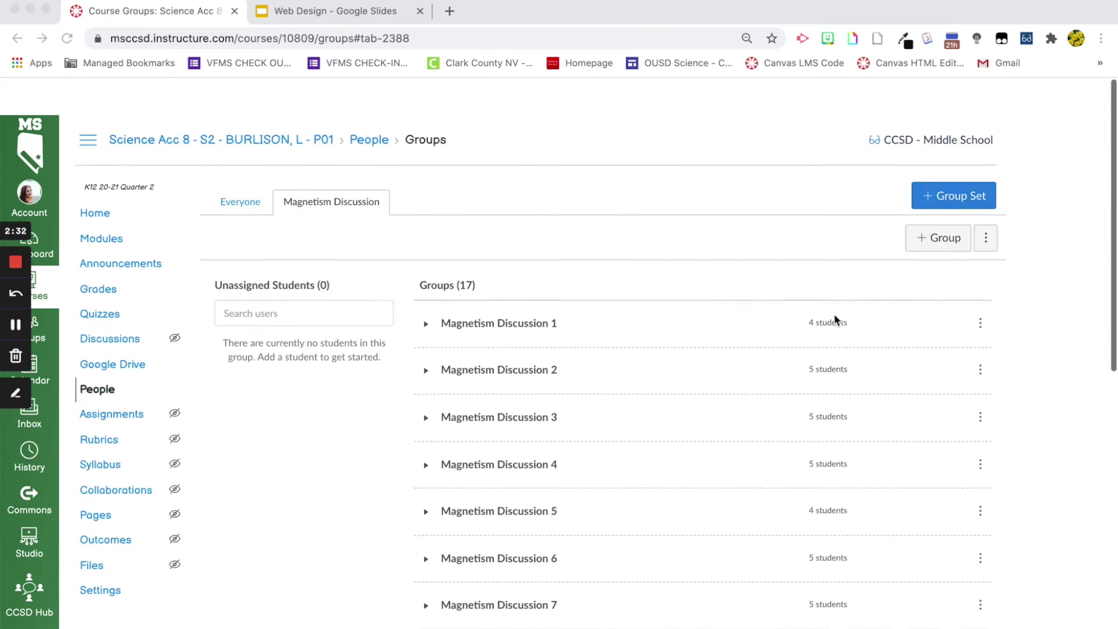
Visit the Magnetism Discussion 1 group homepage, expand its announcement, and go to Collaborations
left_click(981, 287)
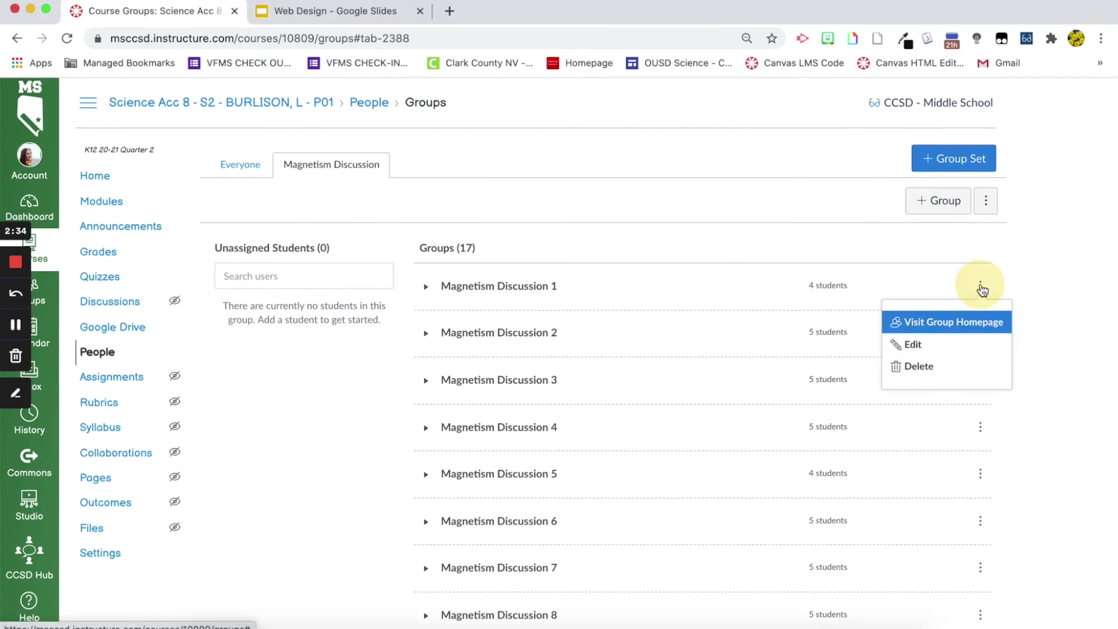
left_click(955, 324)
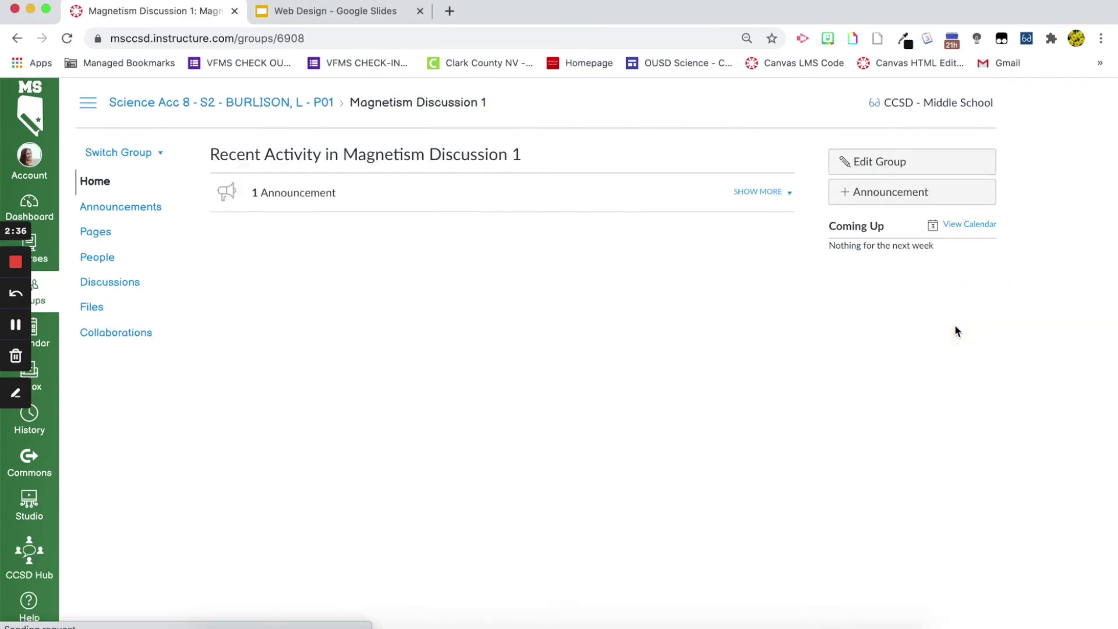
left_click(299, 201)
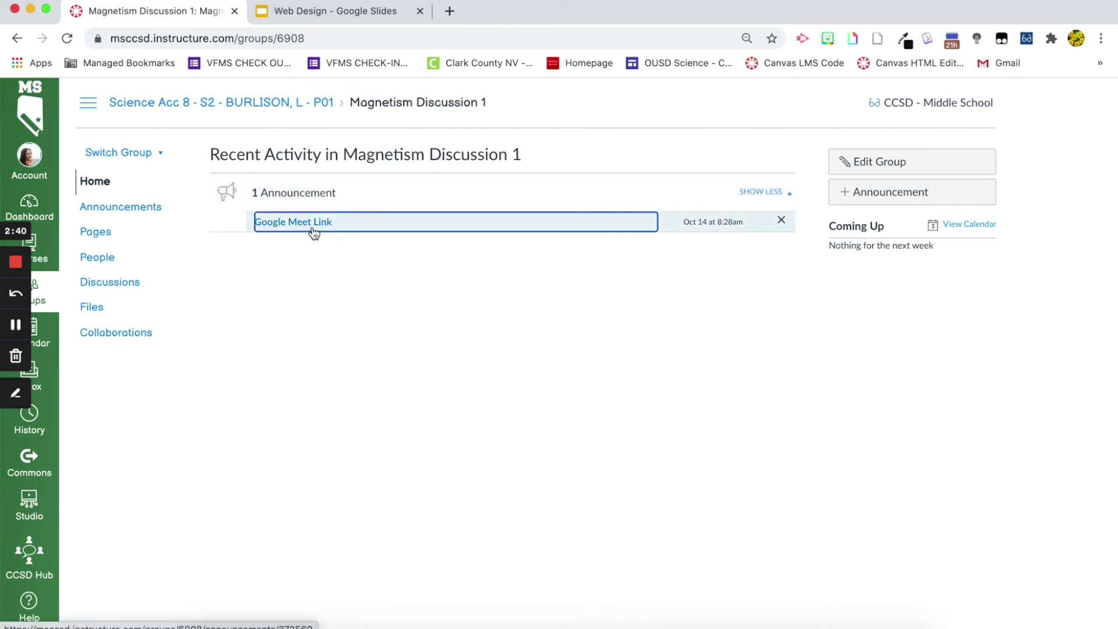
left_click(126, 333)
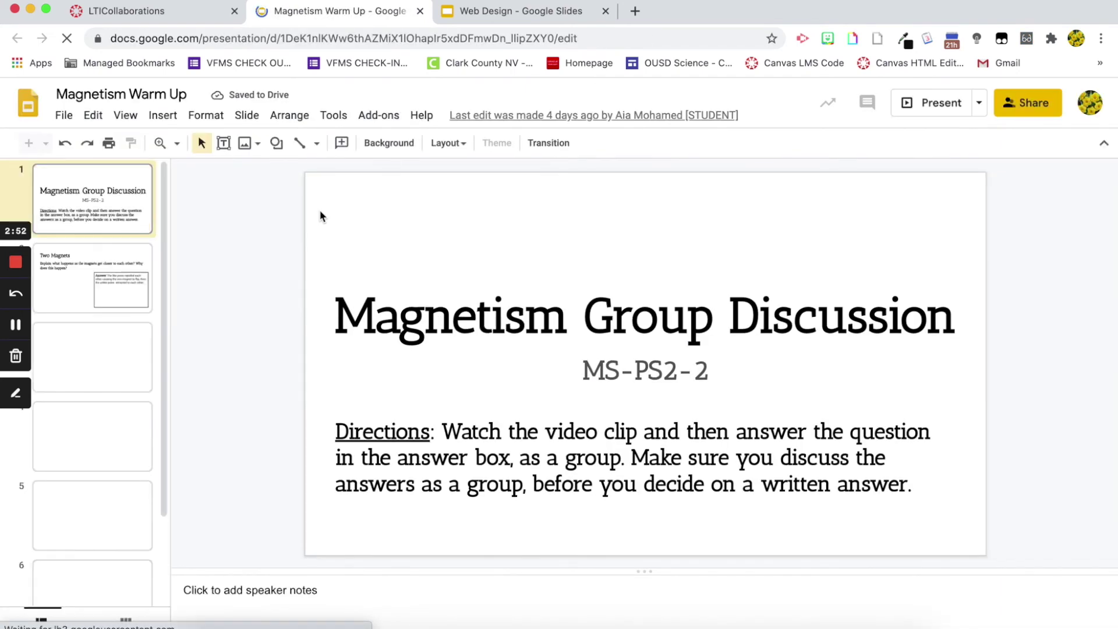
Review slides 2–7 of Magnetism Warm Up, Two Magnets through Iron Shavings (continued), then return to Canvas
left_click(86, 250)
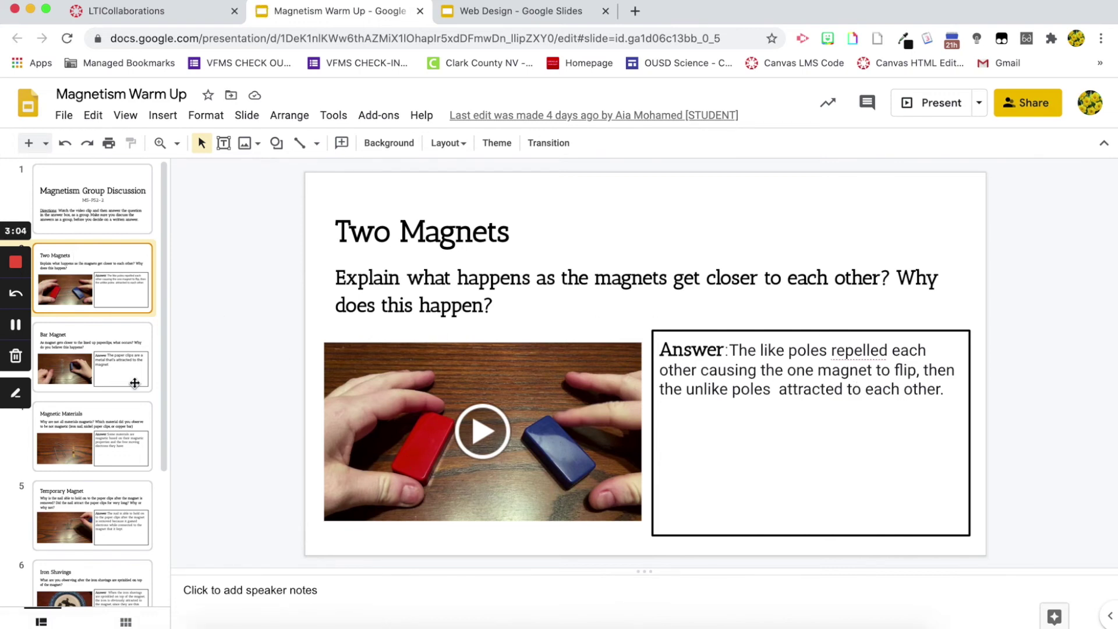
left_click(93, 374)
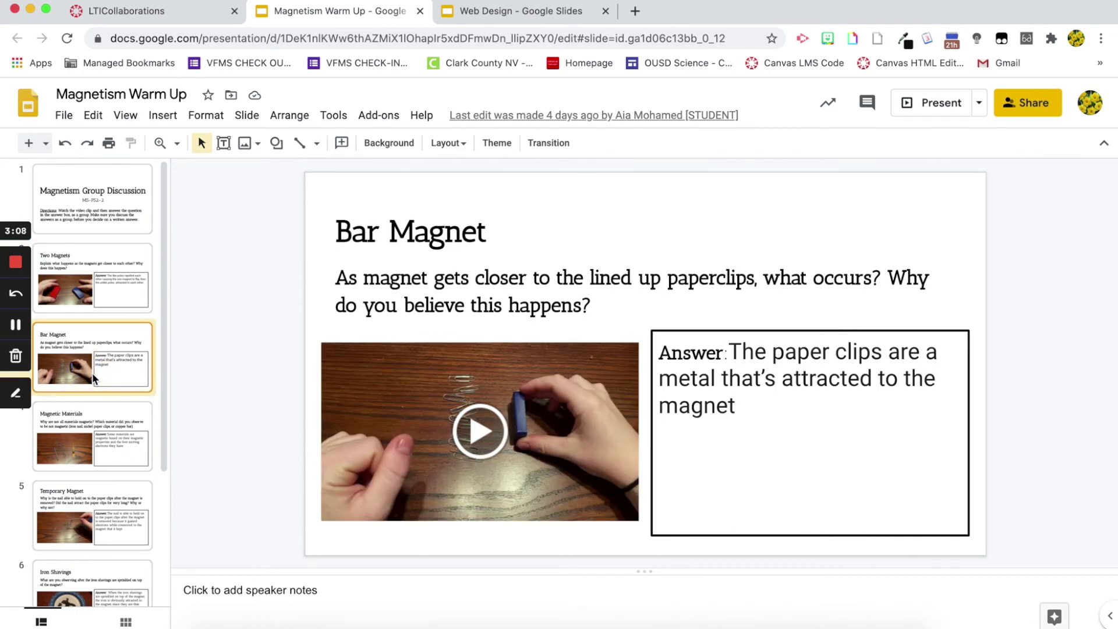
key("Down")
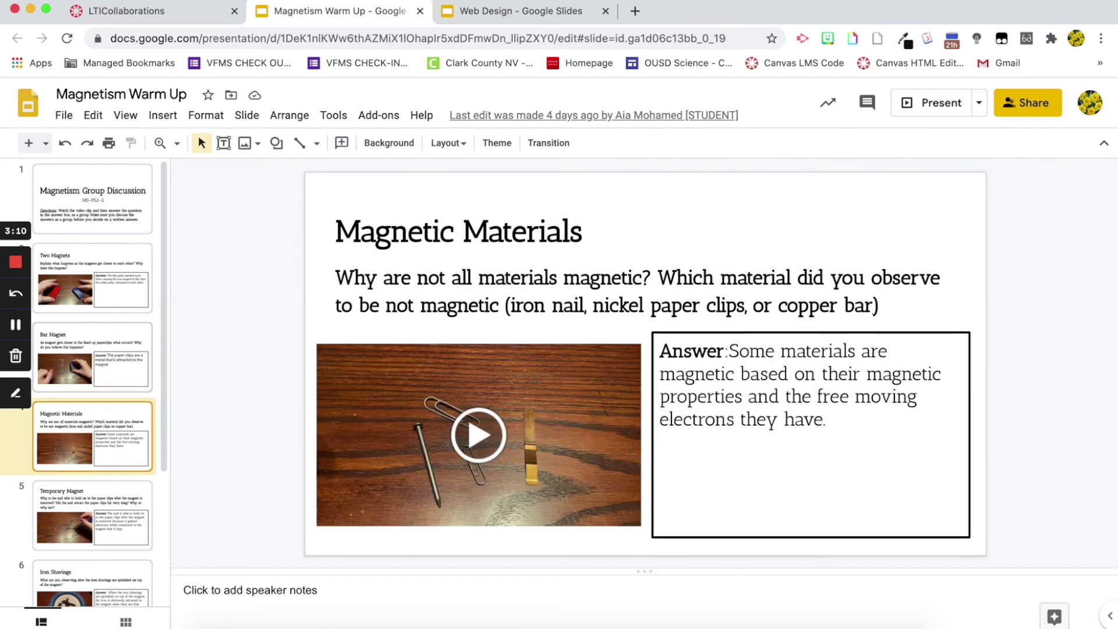
key("Down")
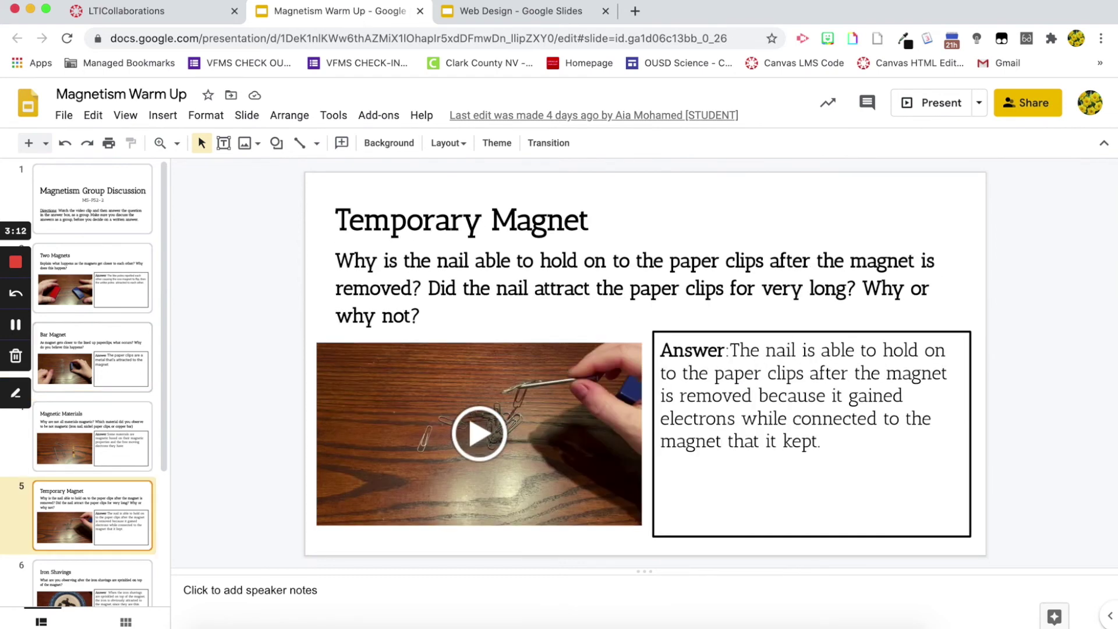
key("Down")
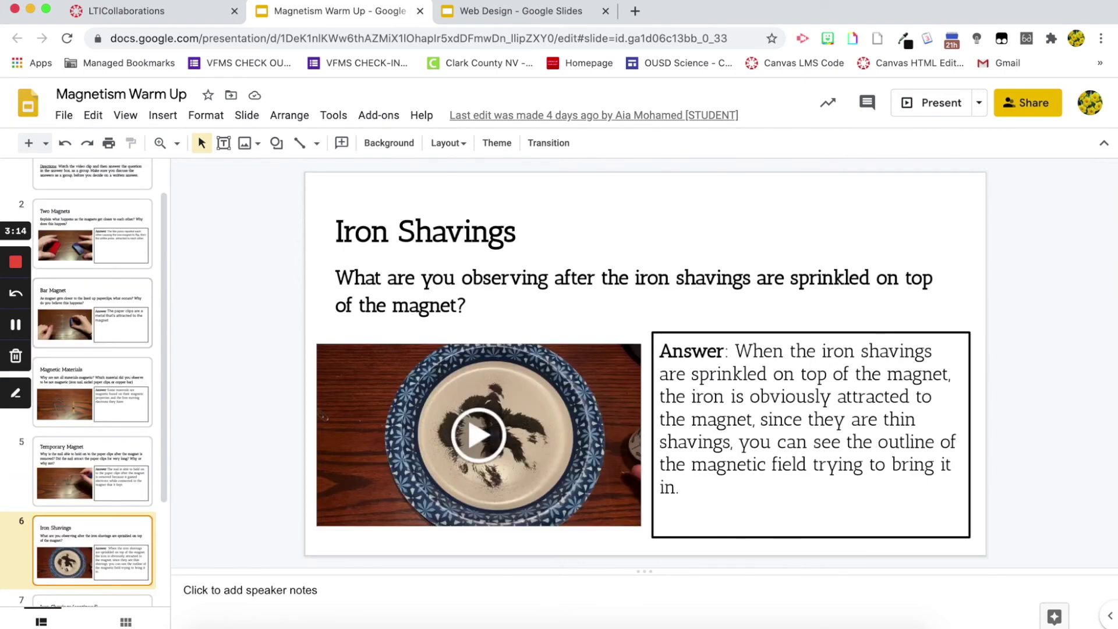
key("Down")
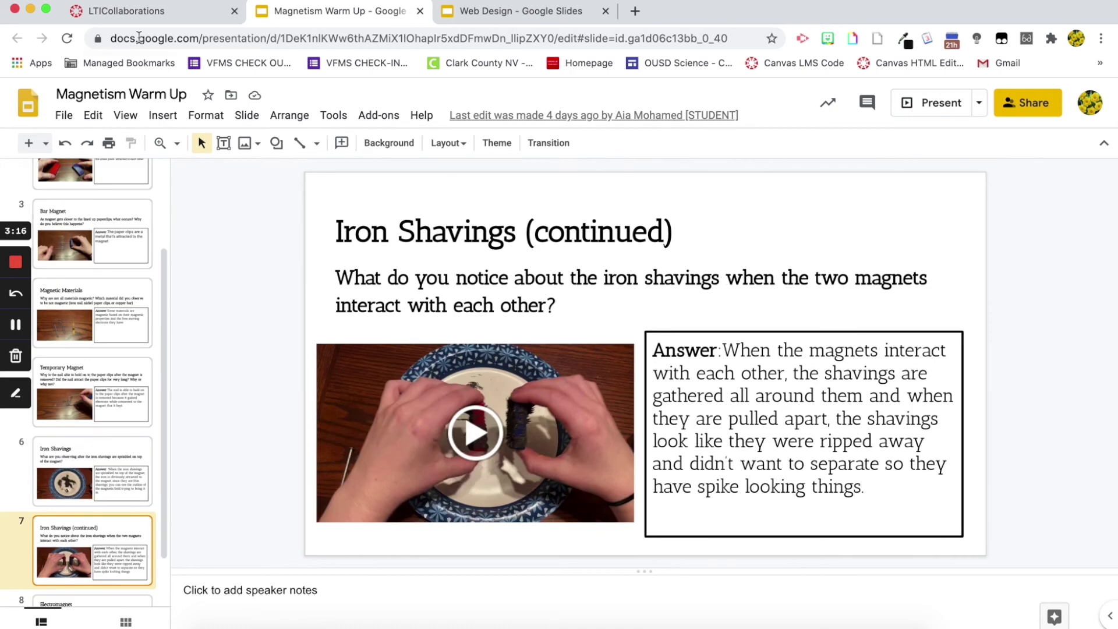
left_click(146, 15)
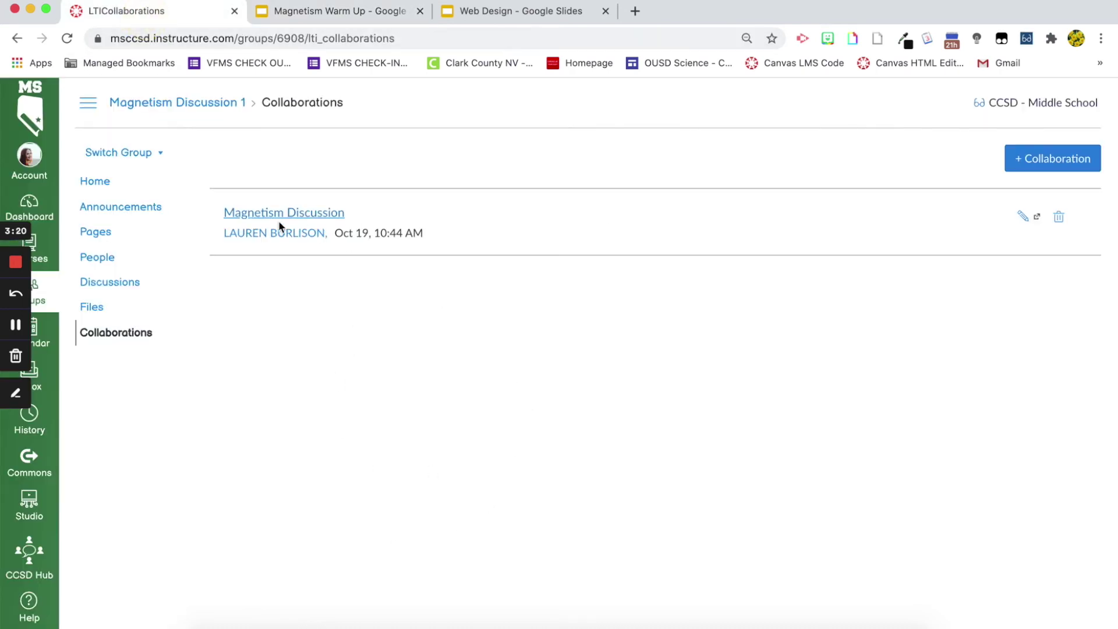
Open the Switch Group dropdown listing all 17 Magnetism Discussion groups
left_click(151, 160)
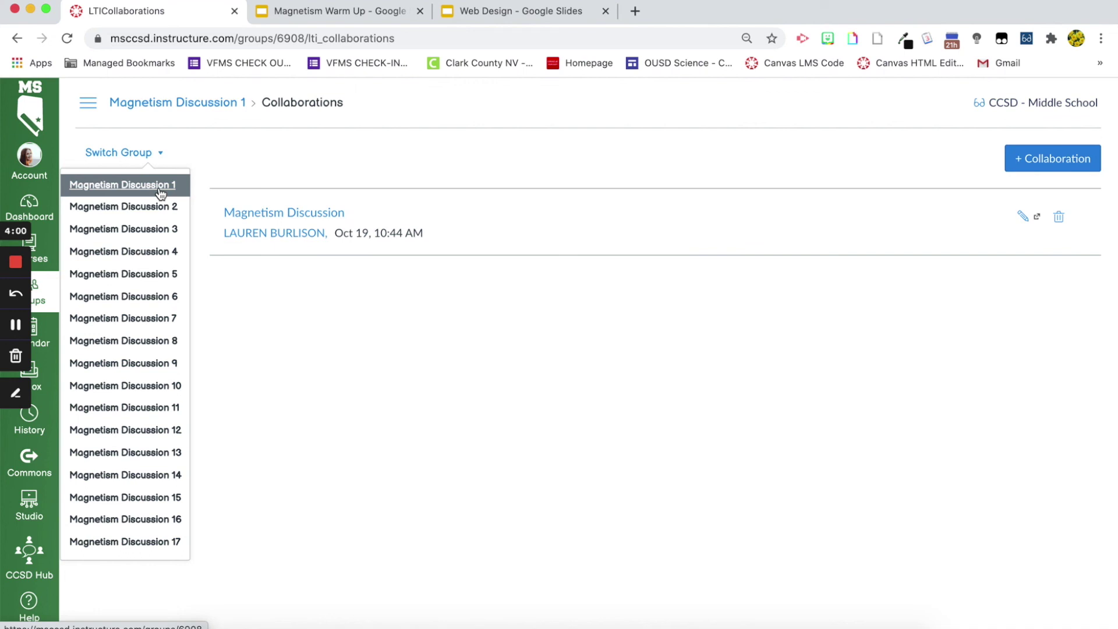
Dismiss the Switch Group dropdown
left_click(304, 337)
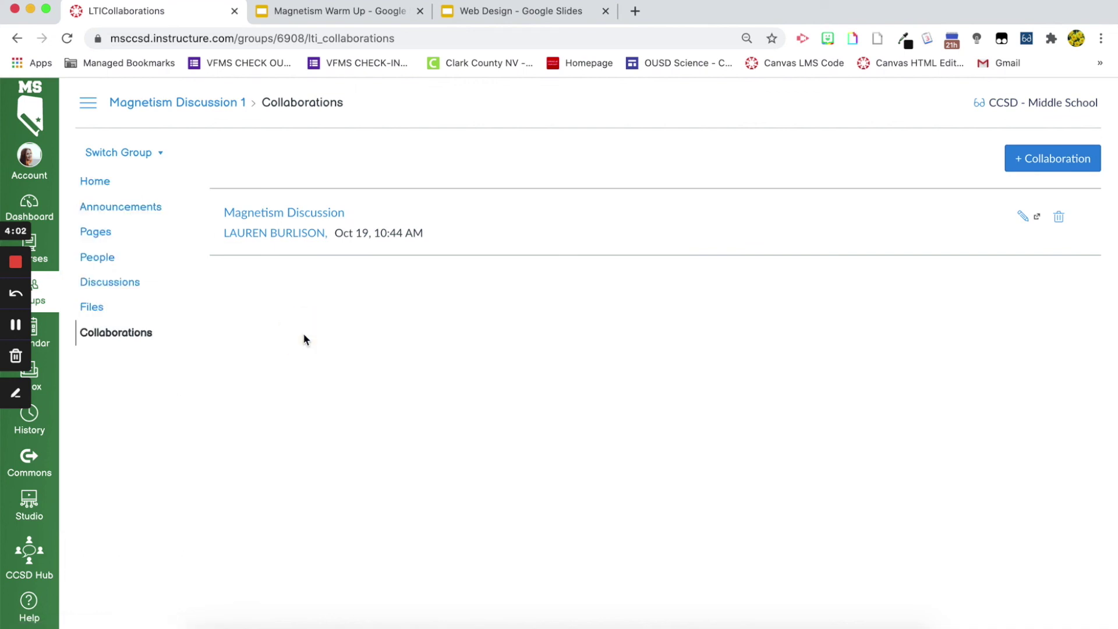